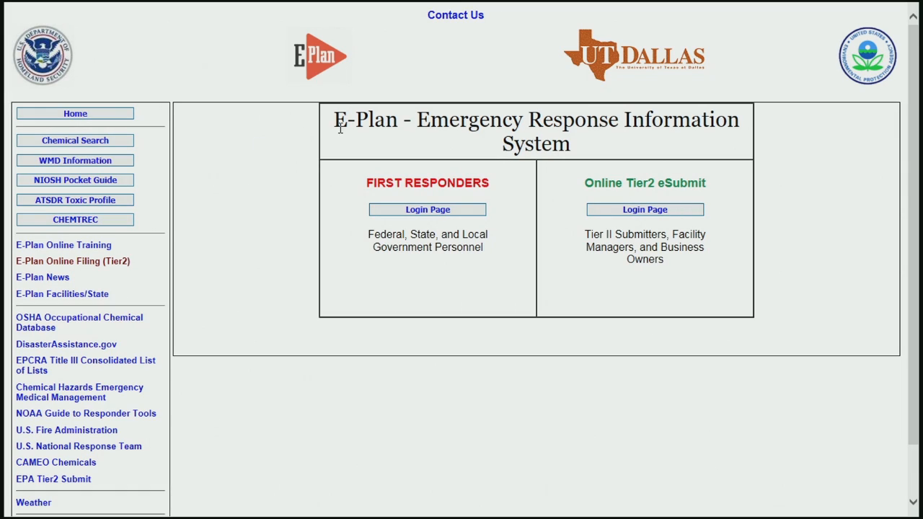
# On the Online Tier2 eSubmit login page, enter the submitter's Access ID and sign in
pyautogui.click(651, 211)
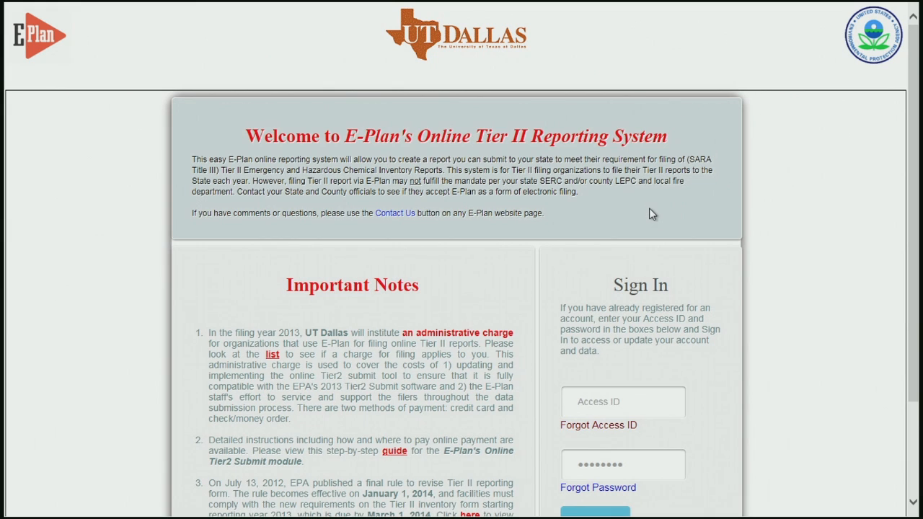
pyautogui.scroll(-3, 652, 214)
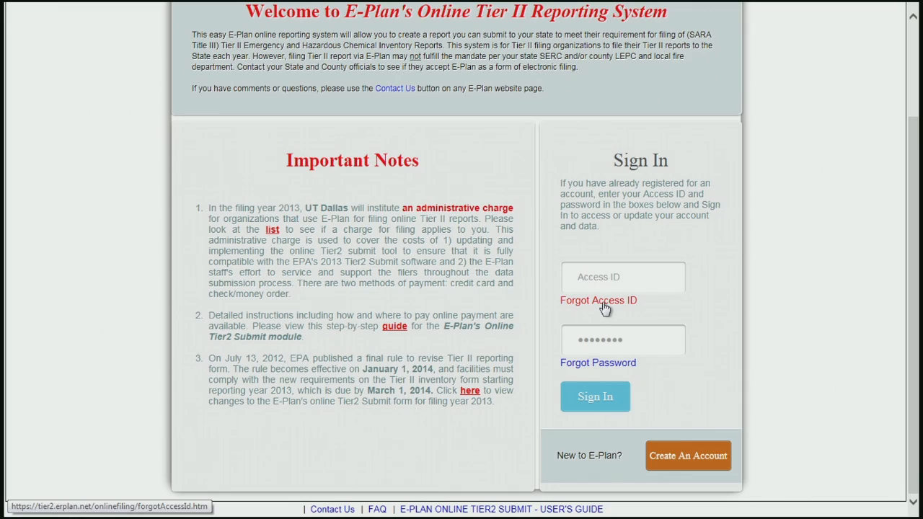
pyautogui.click(603, 281)
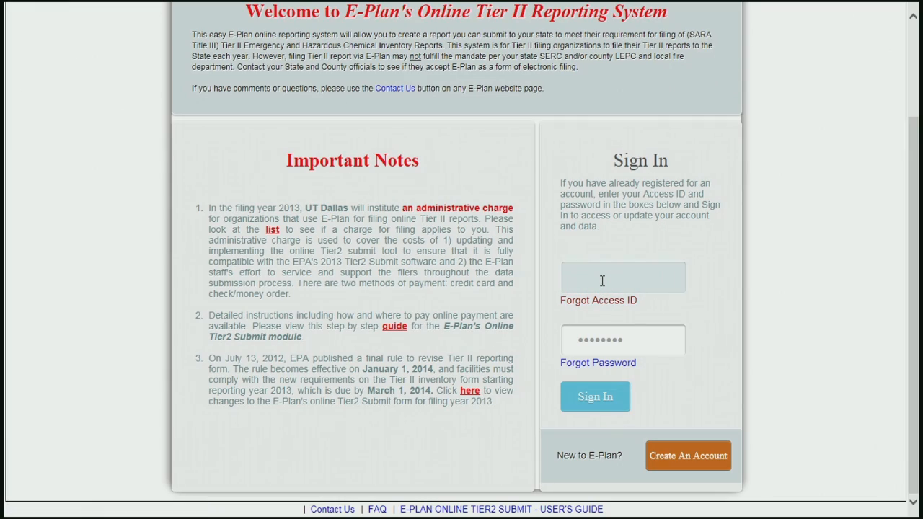
pyautogui.write('1014804')
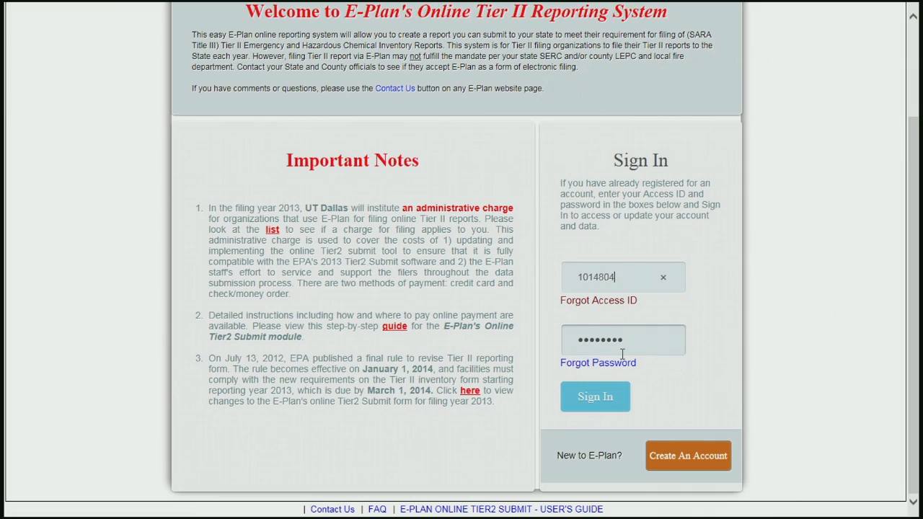
pyautogui.click(606, 402)
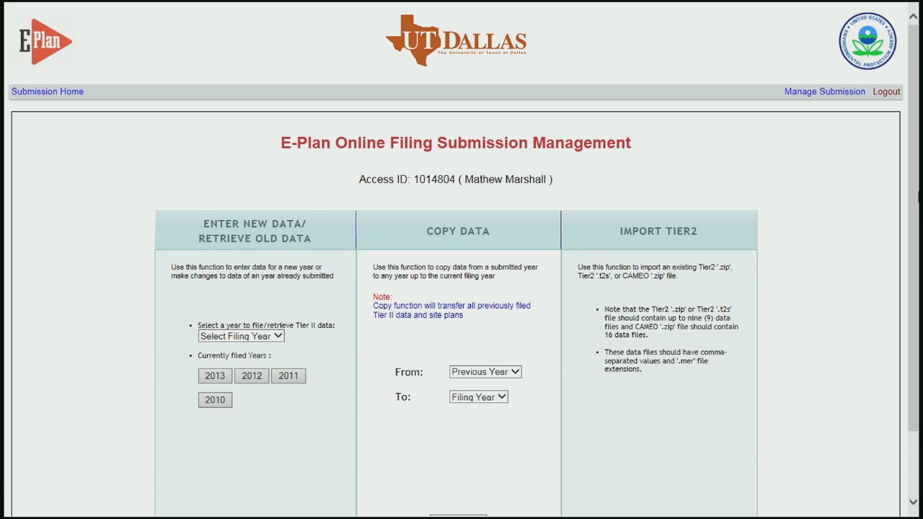
# Run Copy Data from 2012 to 2013 to copy the filing data and site plans
pyautogui.moveTo(917, 203); pyautogui.dragTo(918, 292)
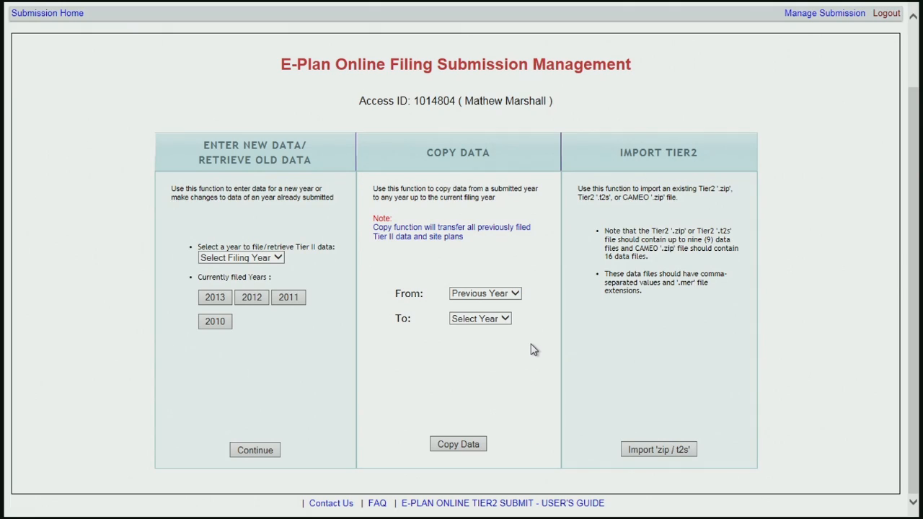
pyautogui.click(514, 298)
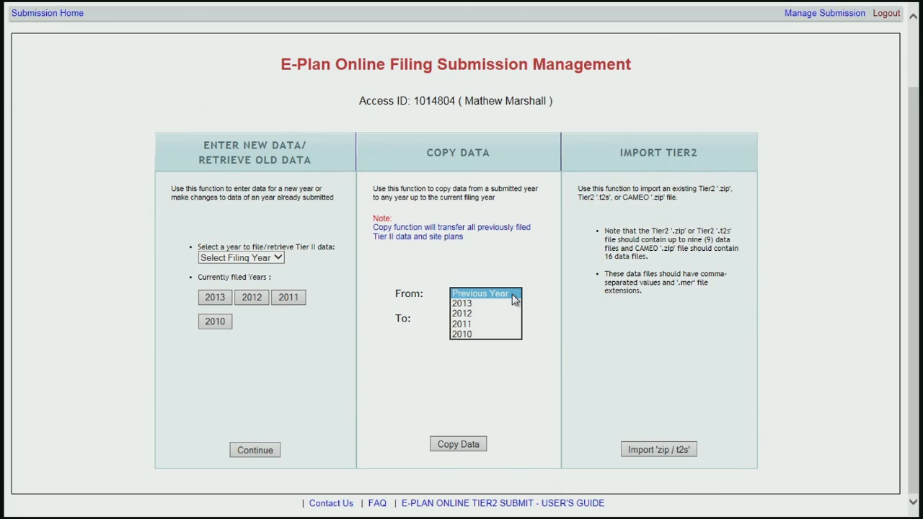
pyautogui.click(478, 315)
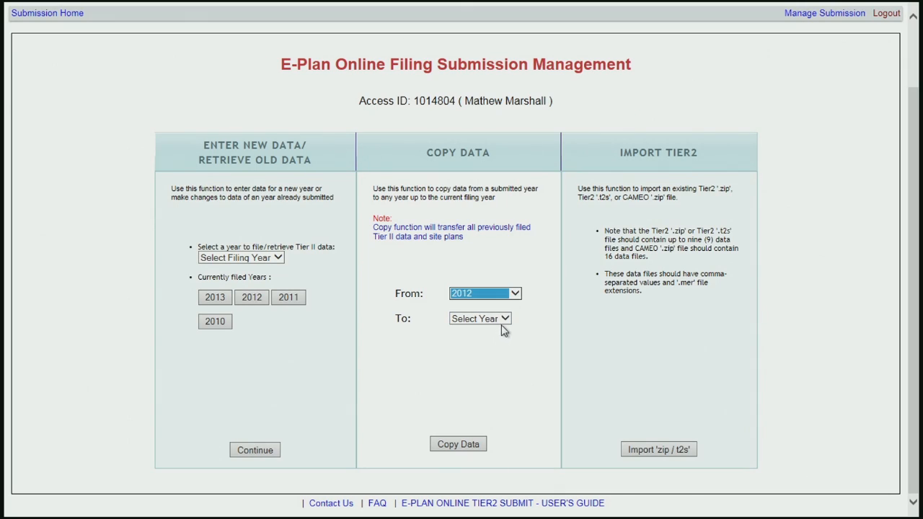
pyautogui.click(500, 321)
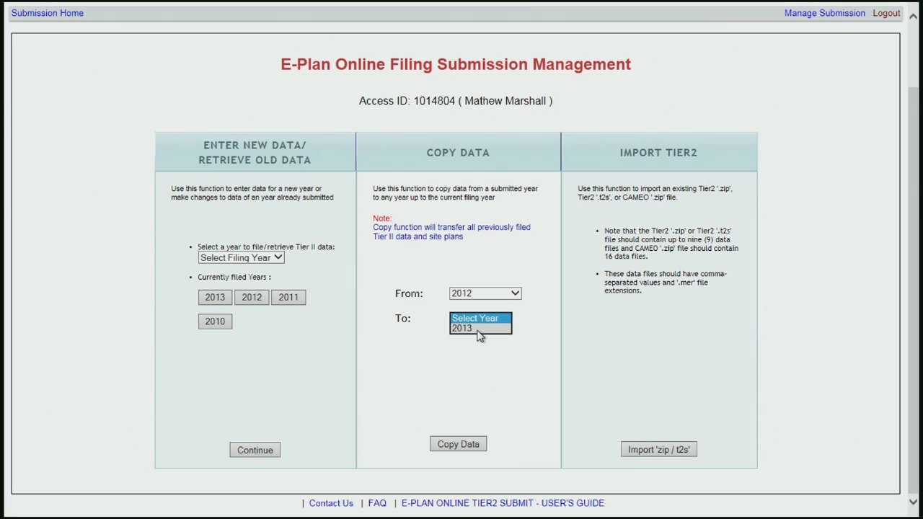
pyautogui.click(479, 329)
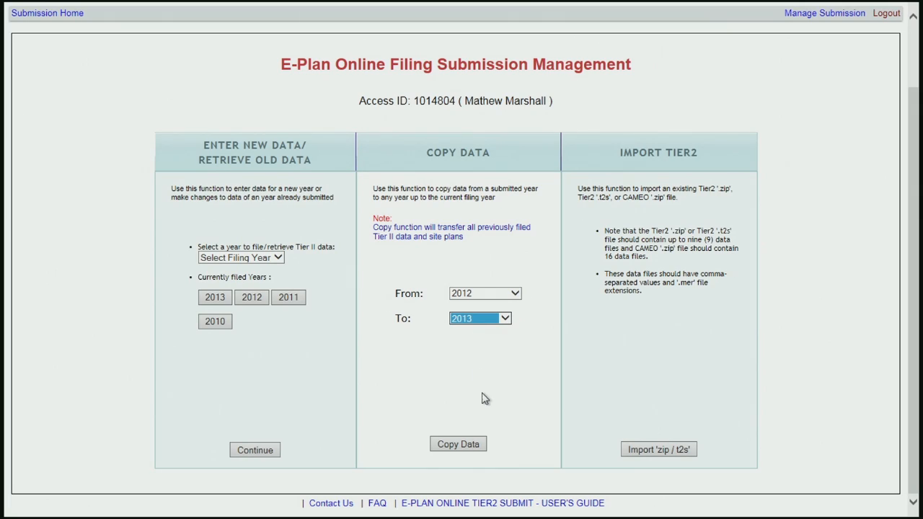
pyautogui.click(462, 444)
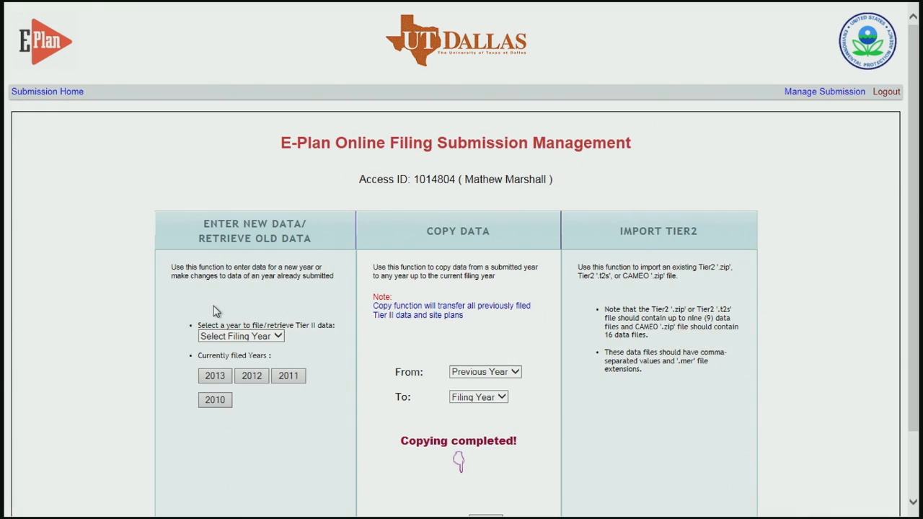
pyautogui.scroll(-2, 218, 312)
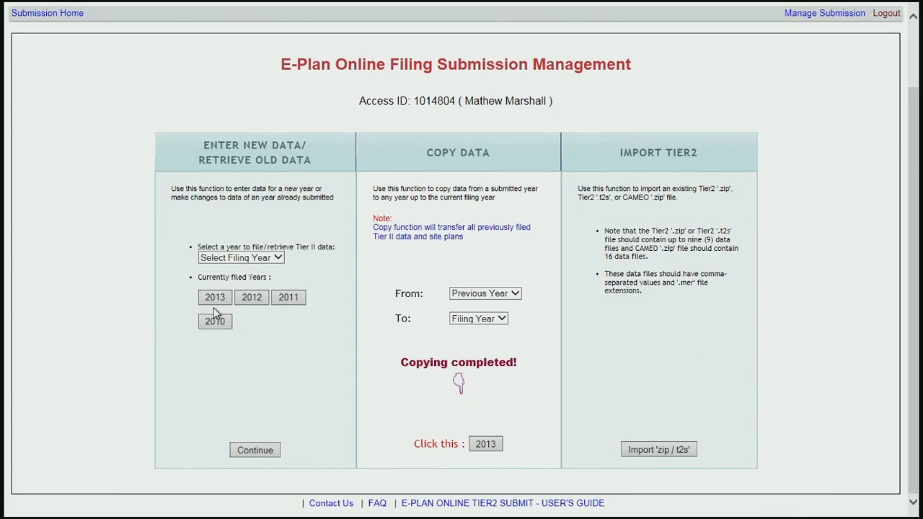
# Open the 2013 filing and review its two copied facilities
pyautogui.click(485, 445)
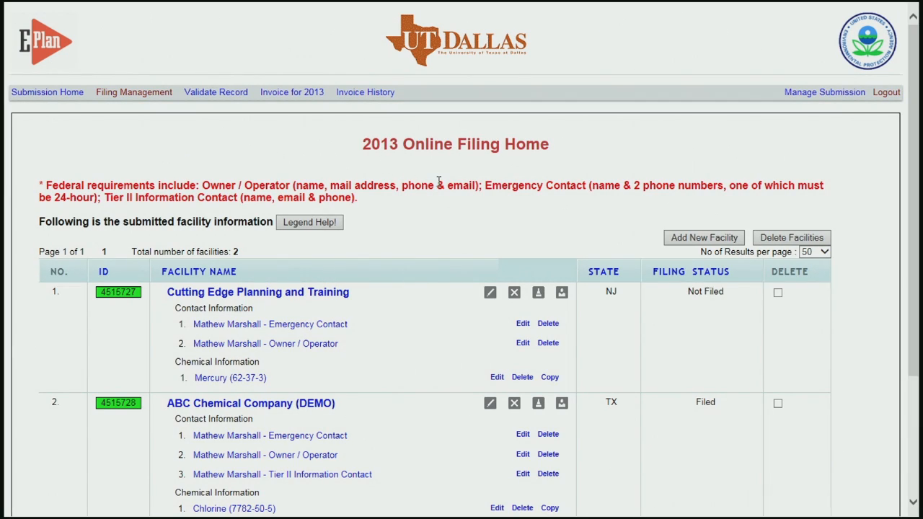
pyautogui.scroll(-2, 463, 212)
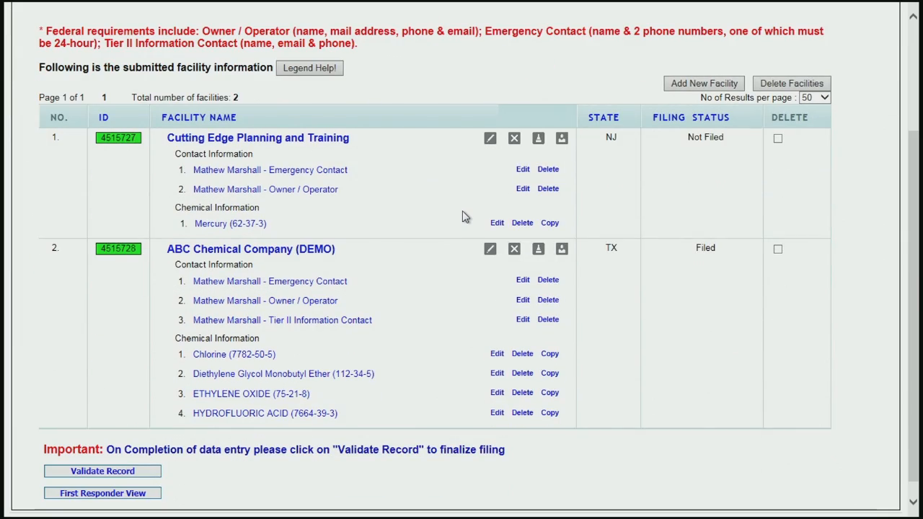
# Open Cutting Edge Planning and Training's facility information form and dismiss the security bar
pyautogui.click(233, 139)
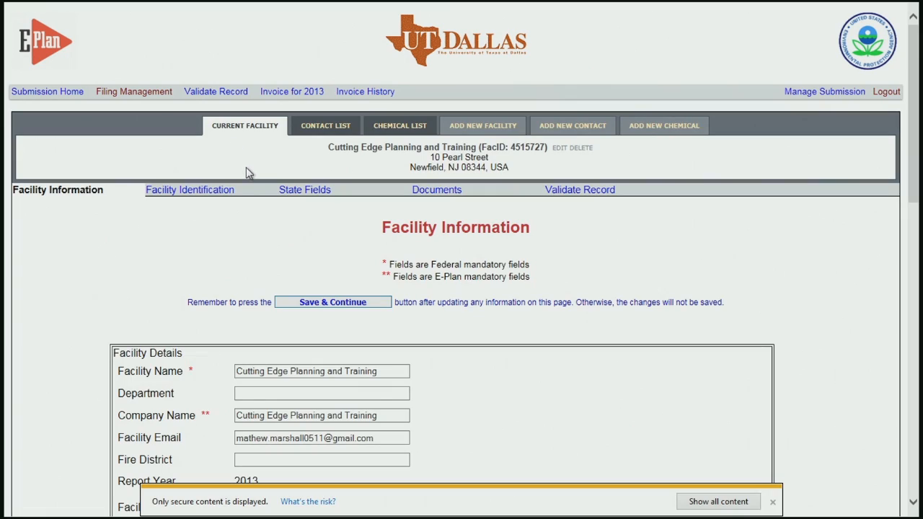
pyautogui.click(774, 505)
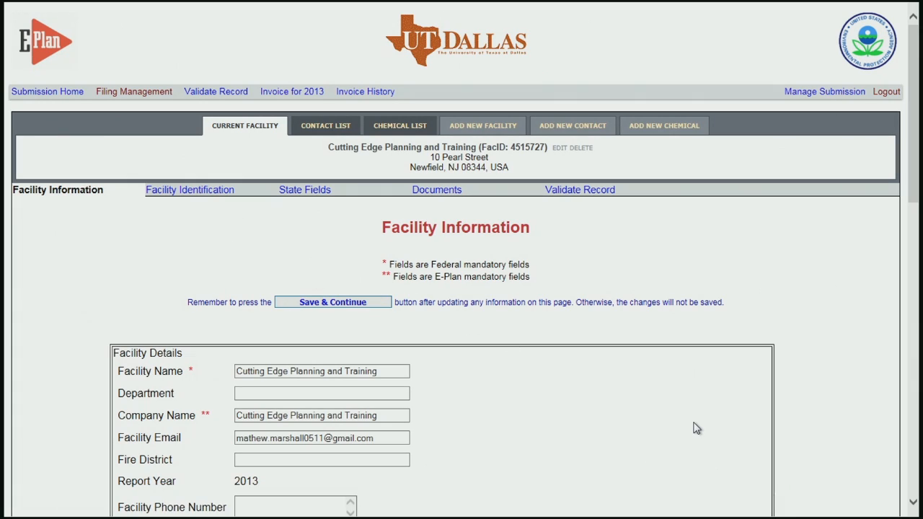
pyautogui.scroll(-1, 697, 428)
pyautogui.scroll(-1, 696, 428)
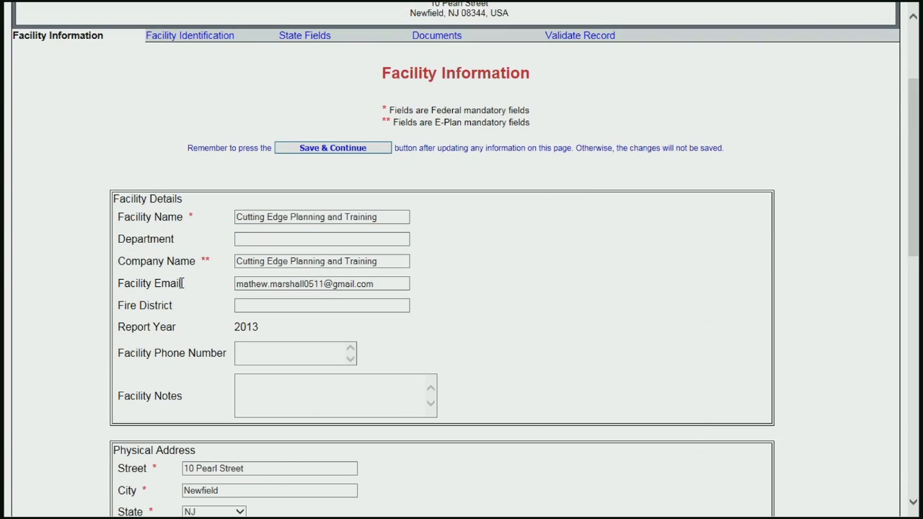
pyautogui.scroll(-1, 192, 311)
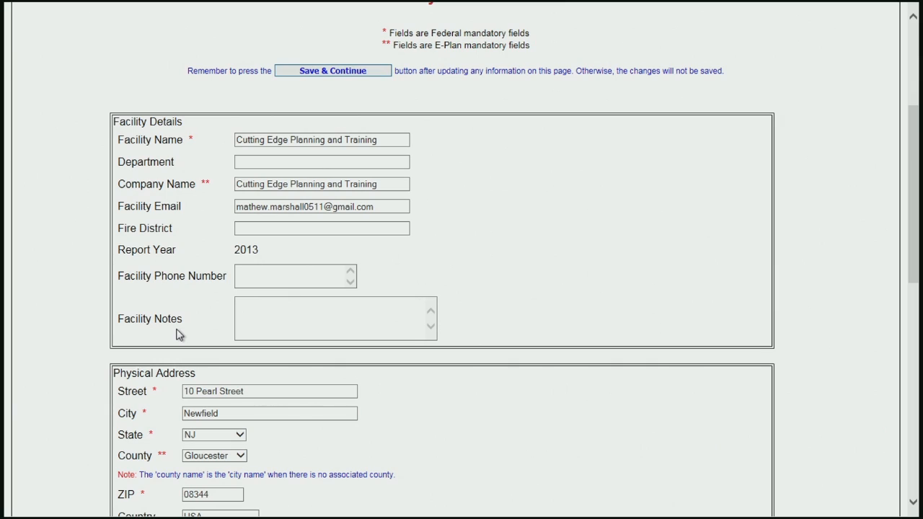
pyautogui.scroll(-1, 180, 335)
pyautogui.scroll(-1, 171, 313)
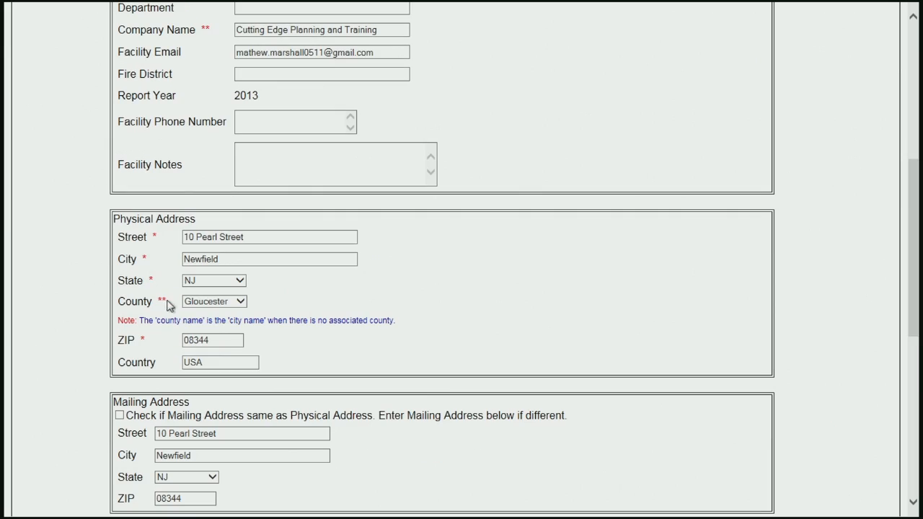
# Look up the facility's latitude and longitude, updating latitude to 39.54623300000001, and view the EPCRA 311 info
pyautogui.click(184, 237)
pyautogui.scroll(-1, 201, 243)
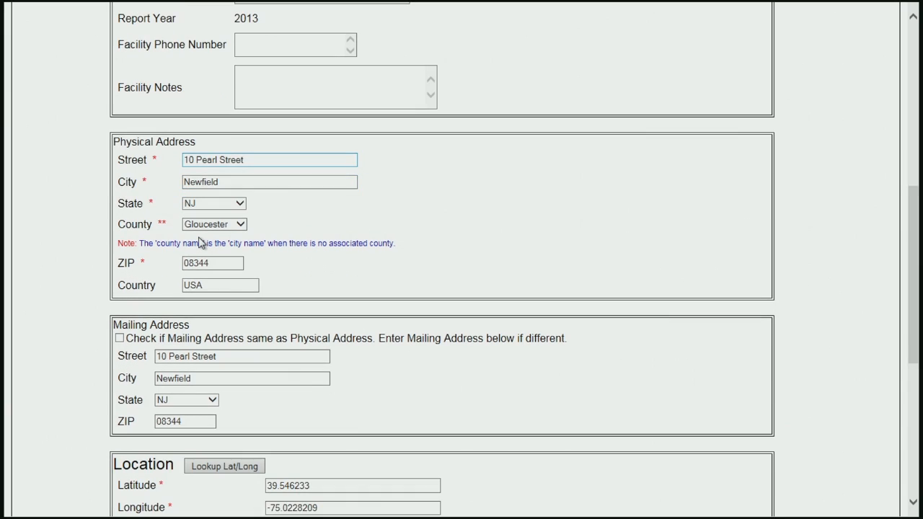
pyautogui.scroll(-2, 193, 274)
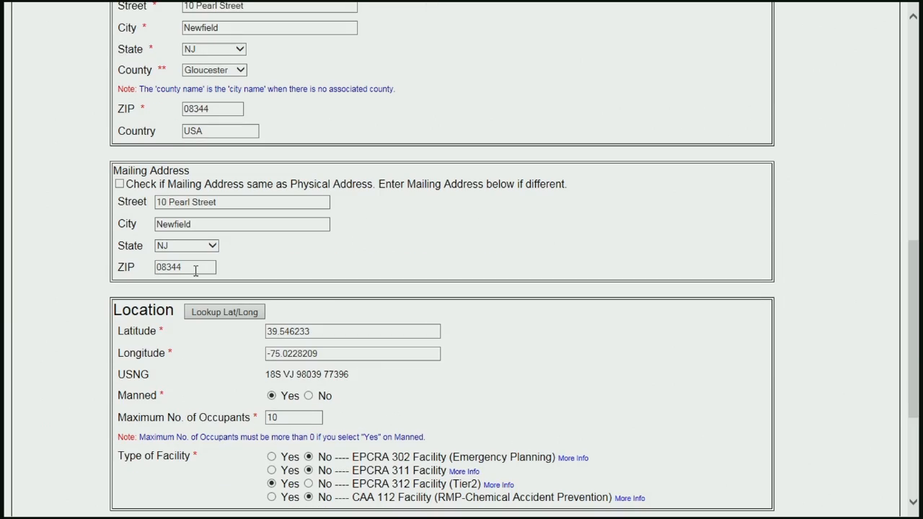
pyautogui.scroll(-2, 195, 270)
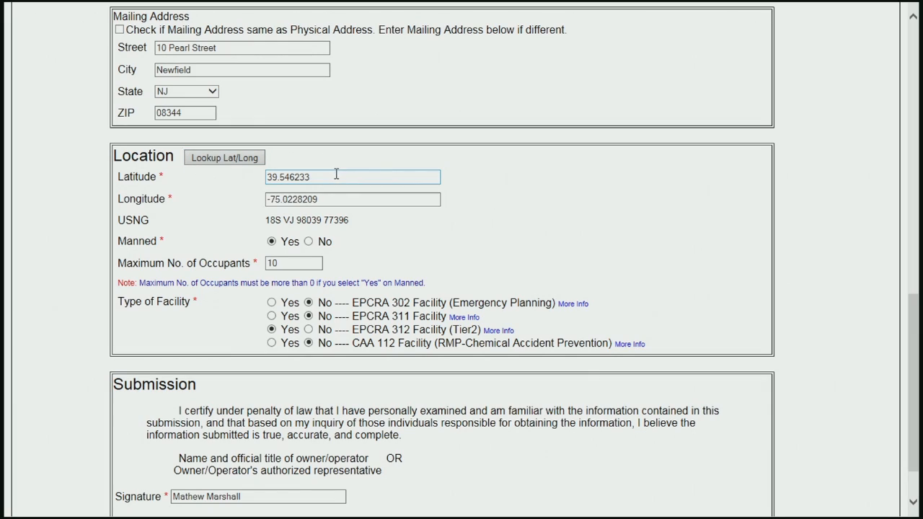
pyautogui.click(217, 164)
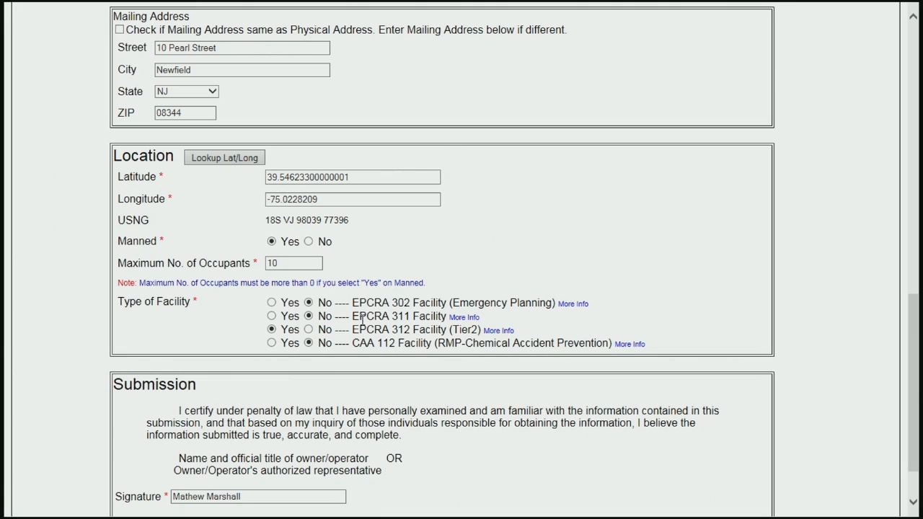
pyautogui.click(456, 319)
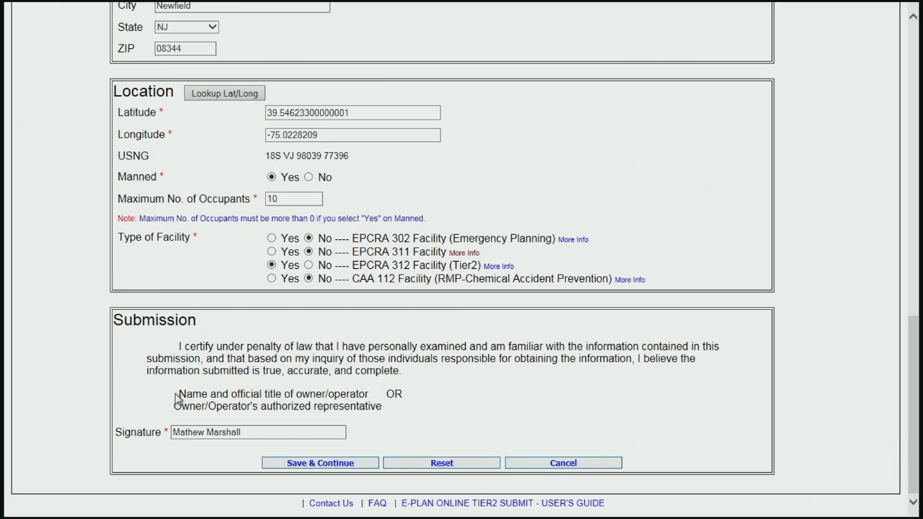
# Save the facility information, add Dun & Bradstreet ID 060606672, and delete the original duplicate D&B row
pyautogui.click(322, 465)
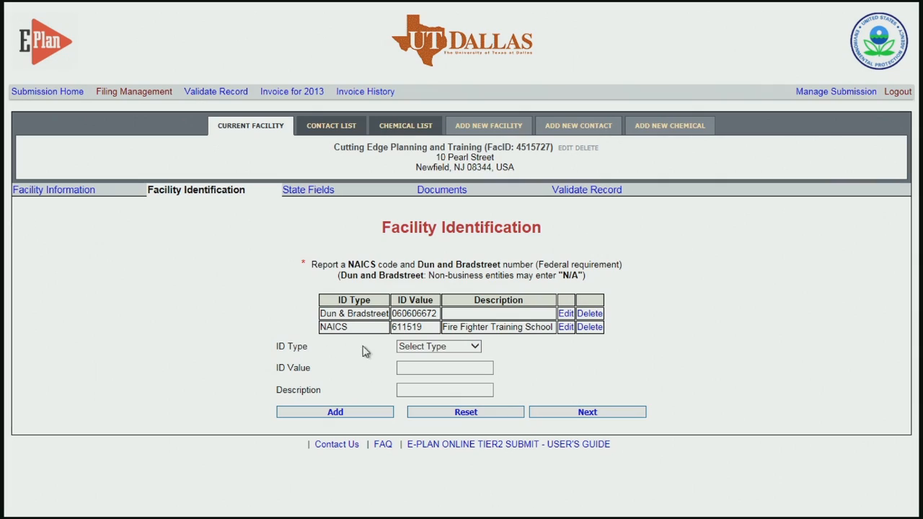
pyautogui.click(473, 349)
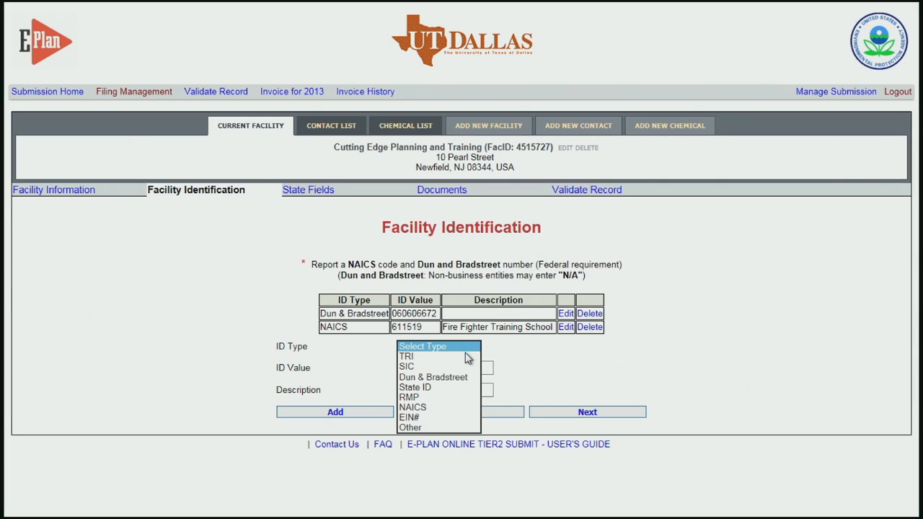
pyautogui.click(442, 377)
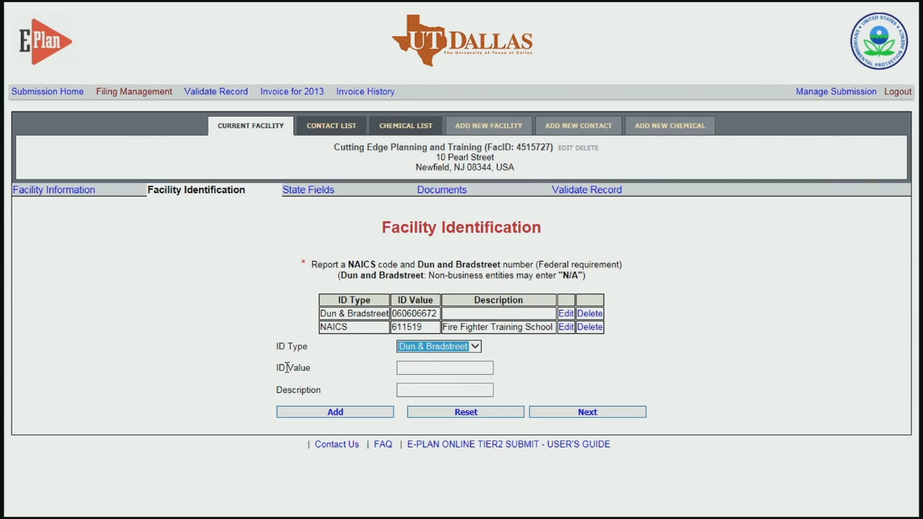
pyautogui.click(413, 369)
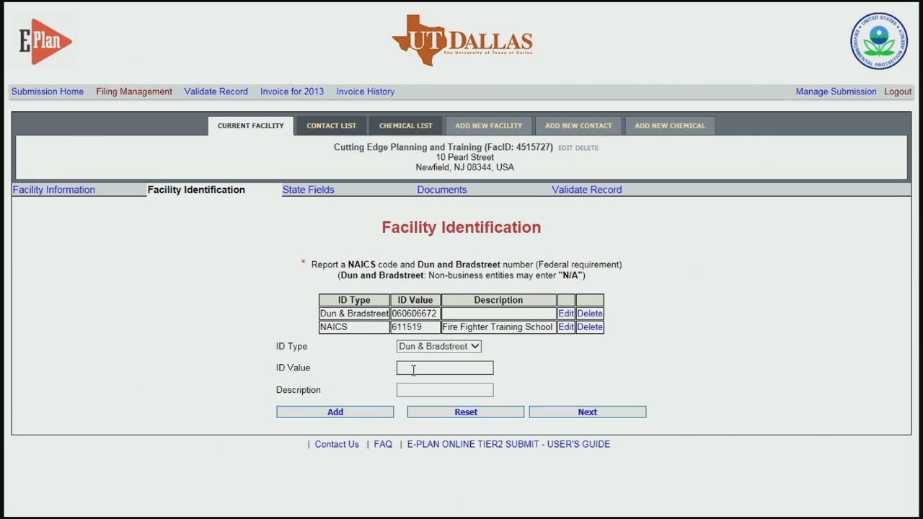
pyautogui.write('060606672')
pyautogui.click(417, 390)
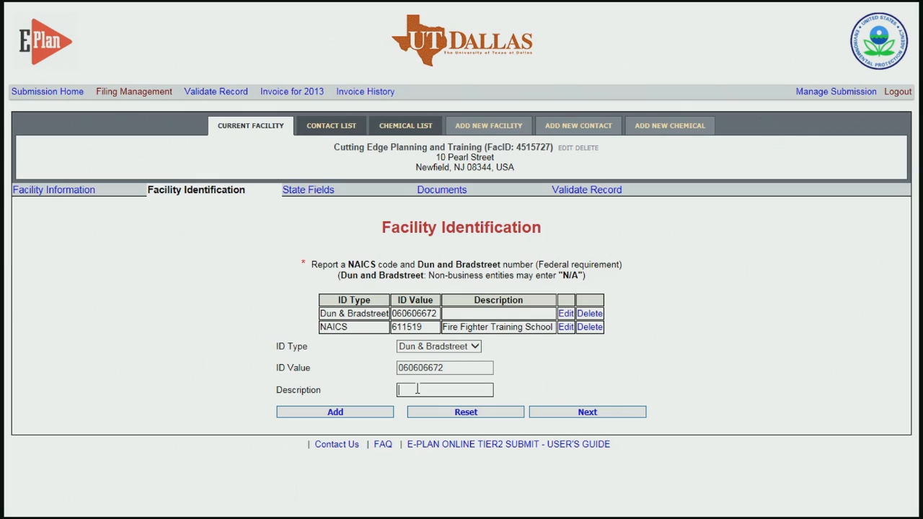
pyautogui.click(345, 416)
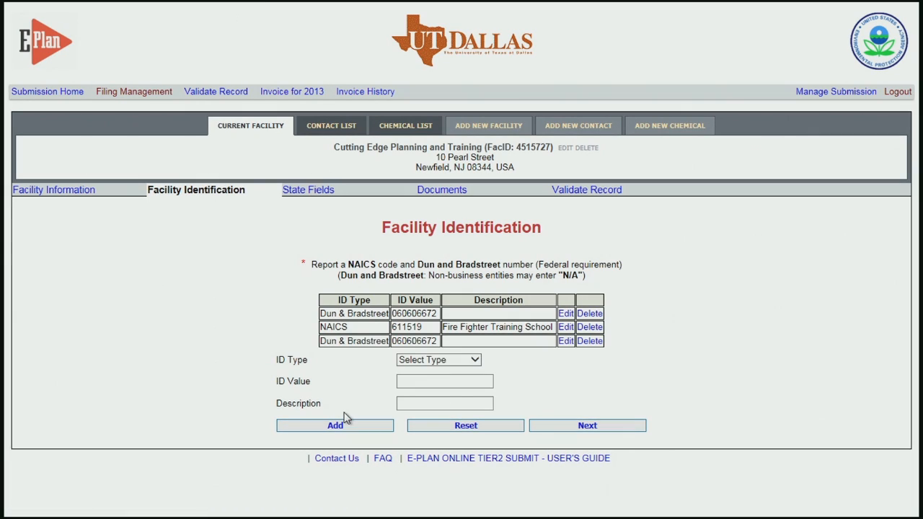
pyautogui.click(588, 316)
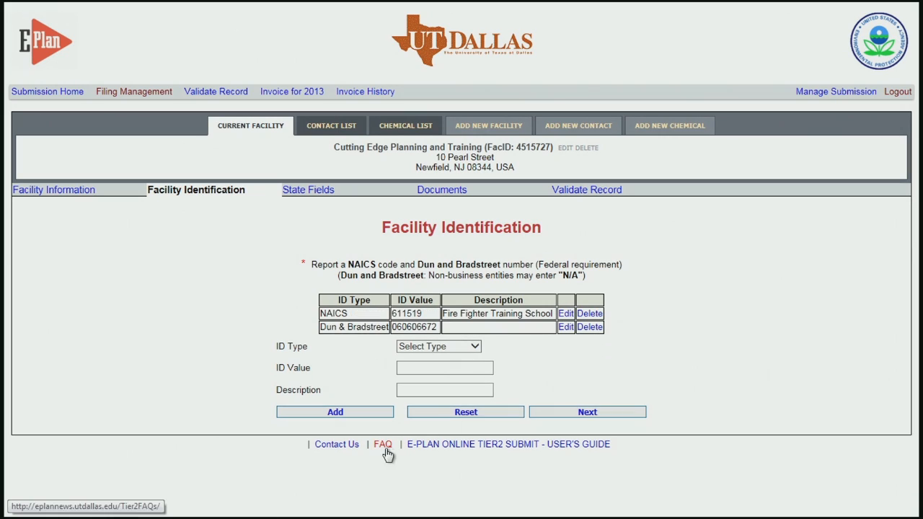
# Skip past the empty State Fields to Document Upload and review the File Type and Category options unchanged
pyautogui.click(587, 416)
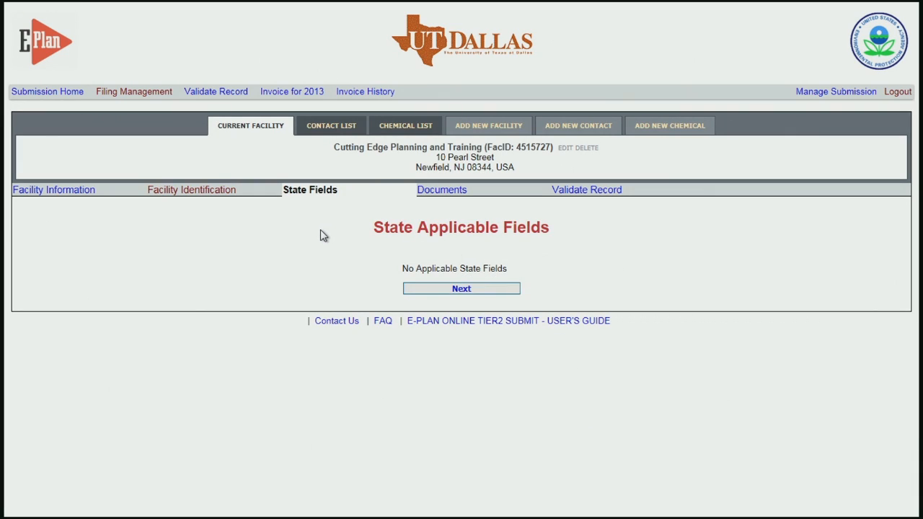
pyautogui.click(461, 289)
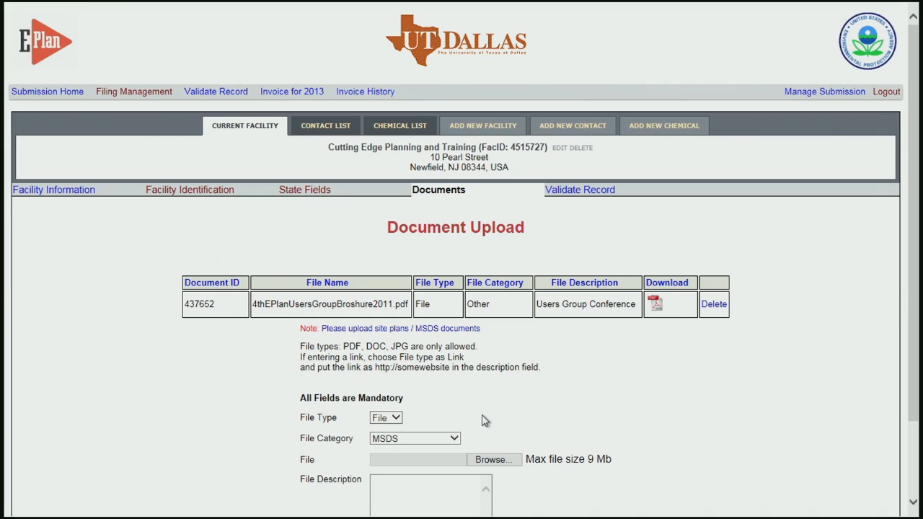
pyautogui.scroll(-2, 484, 421)
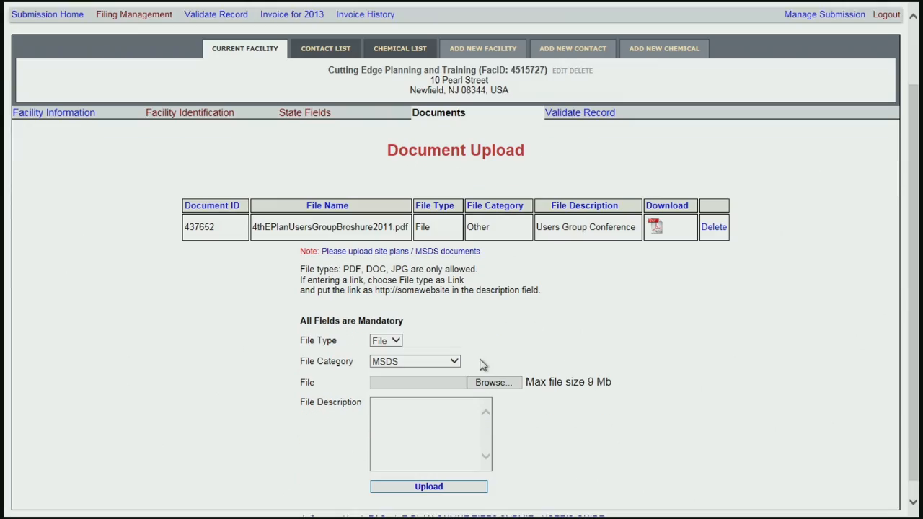
pyautogui.click(396, 342)
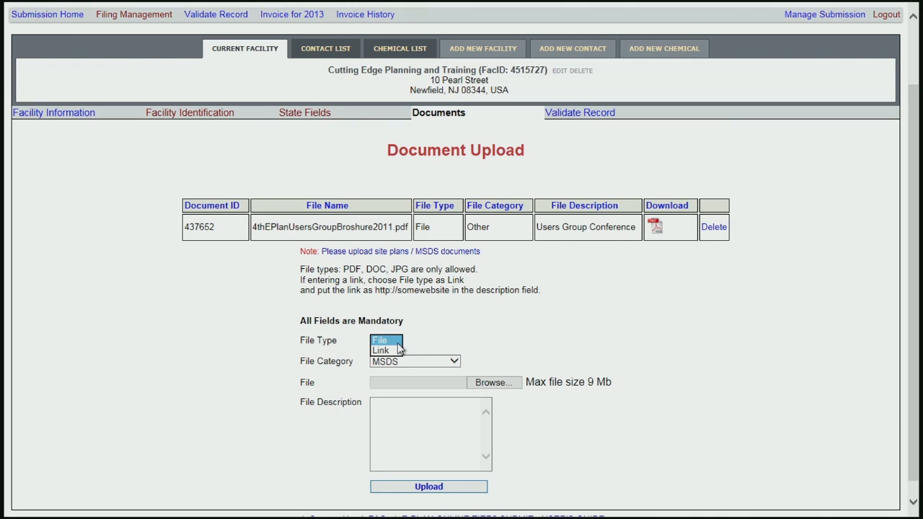
pyautogui.click(444, 326)
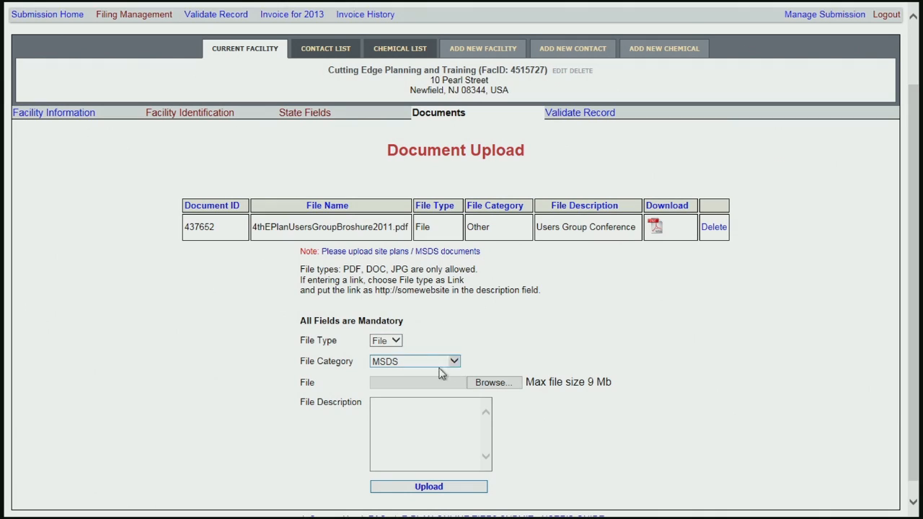
pyautogui.click(455, 362)
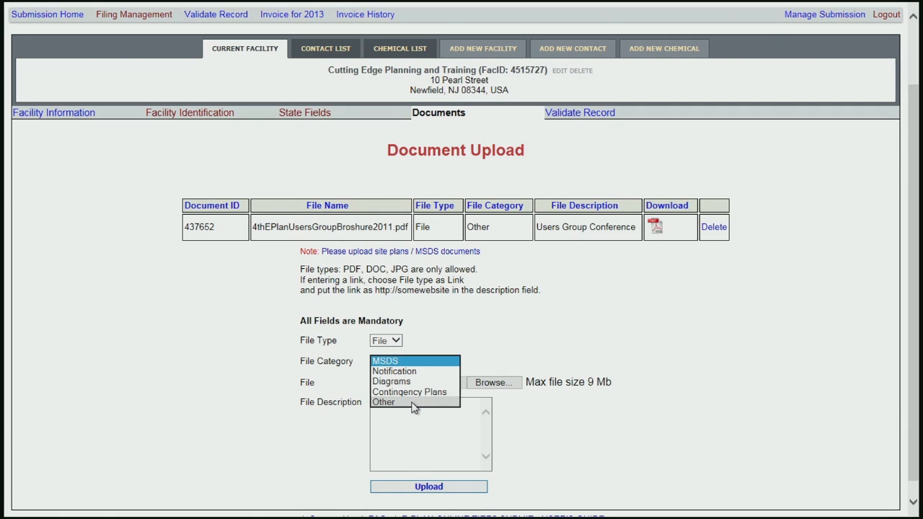
pyautogui.click(546, 402)
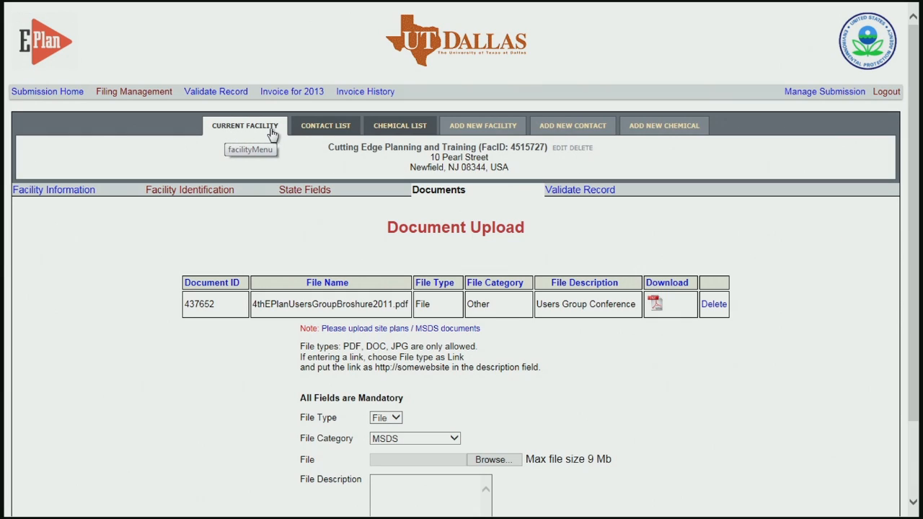
# Open the Contact List tab to return to the 2013 filing home
pyautogui.click(331, 130)
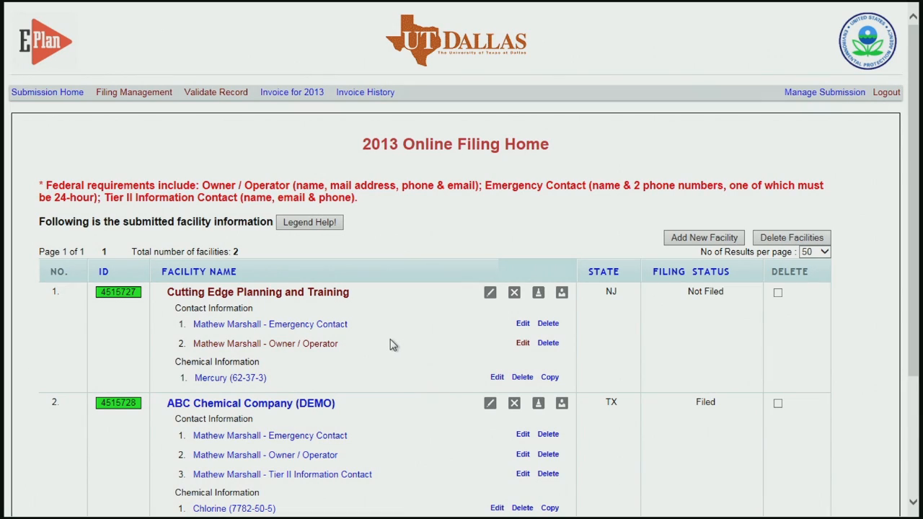
# Edit the Owner / Operator contact and save its details with Save & Continue
pyautogui.click(524, 344)
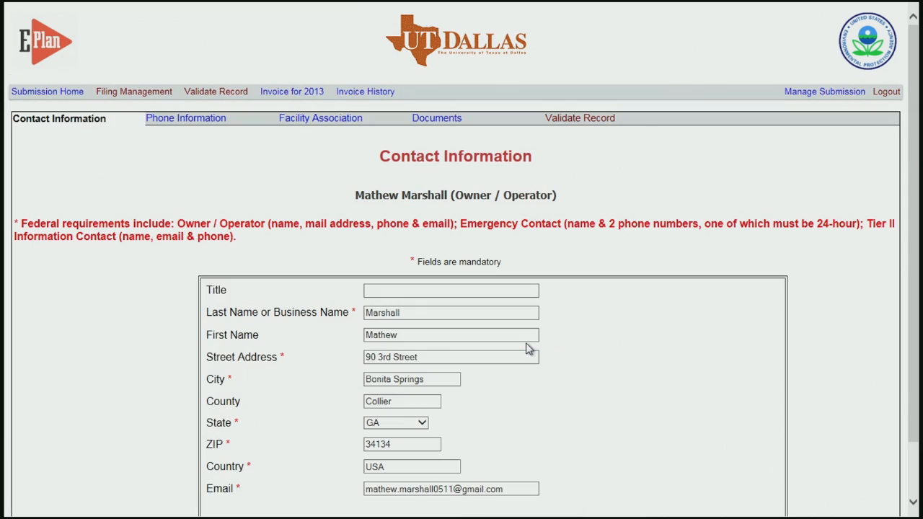
pyautogui.scroll(-2, 527, 349)
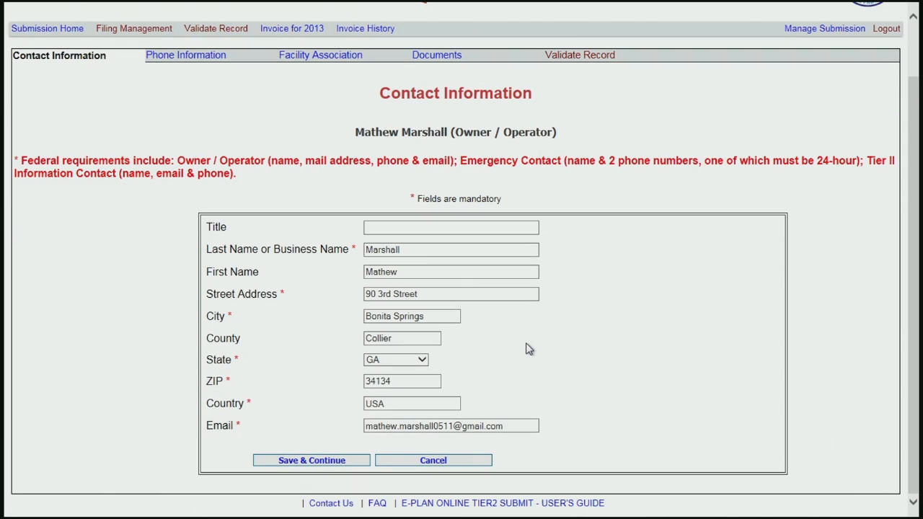
pyautogui.click(326, 461)
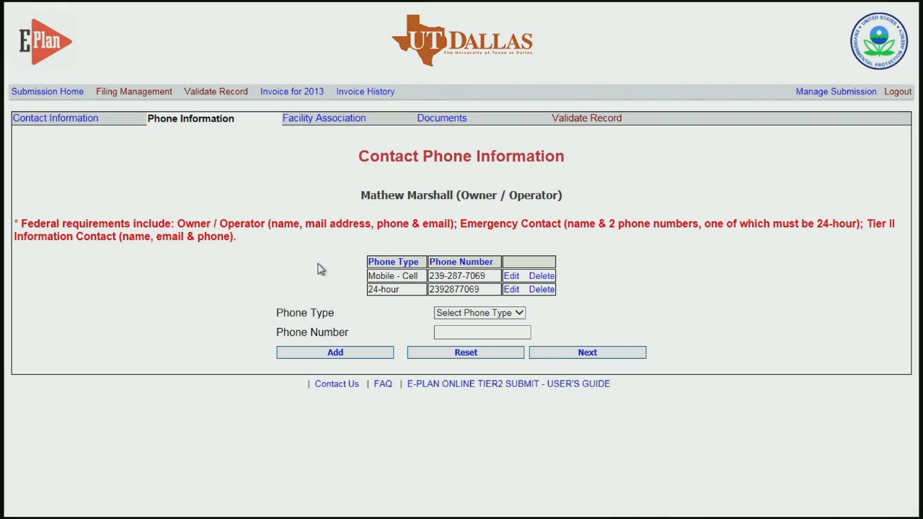
pyautogui.click(517, 316)
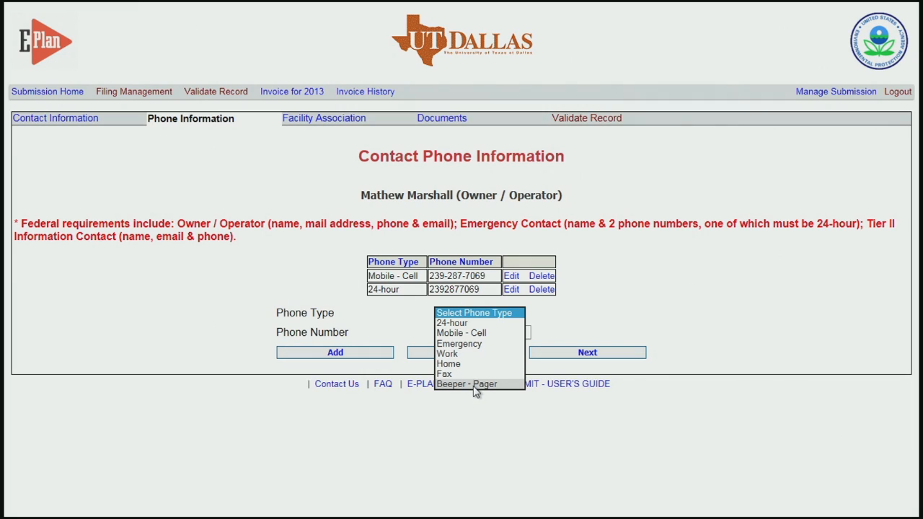
pyautogui.click(569, 316)
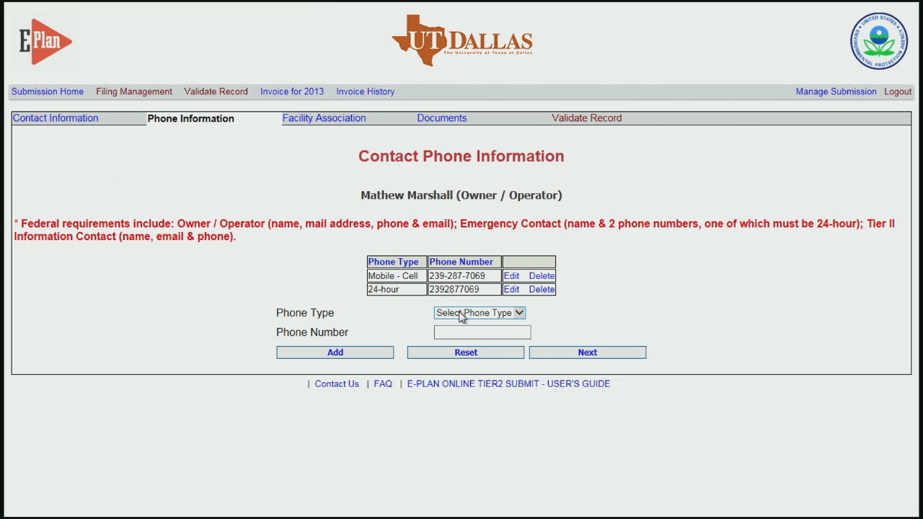
pyautogui.click(568, 354)
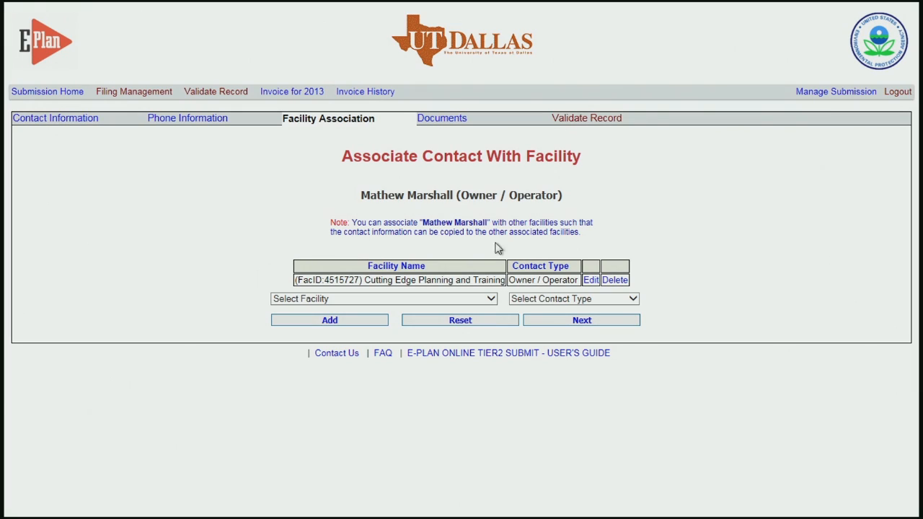
# Link the contact to ABC Chemical Company (DEMO) with contact type Other
pyautogui.click(492, 300)
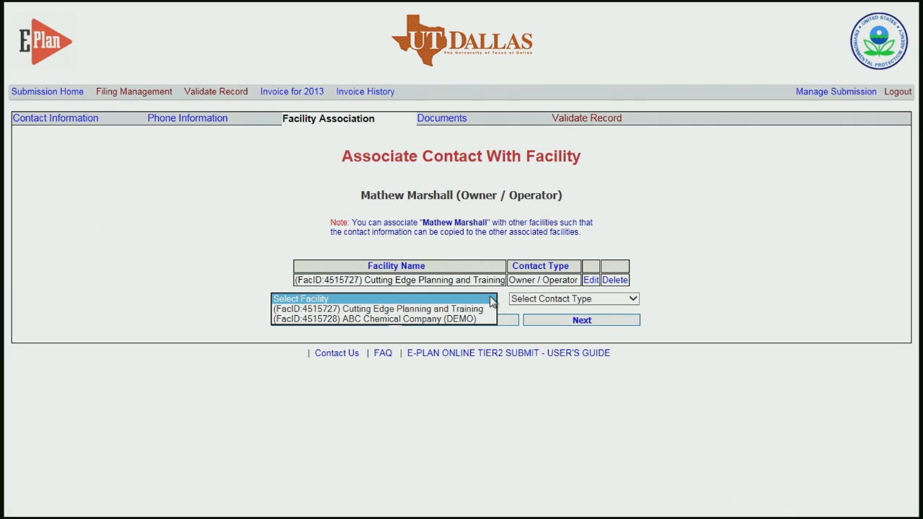
pyautogui.click(374, 319)
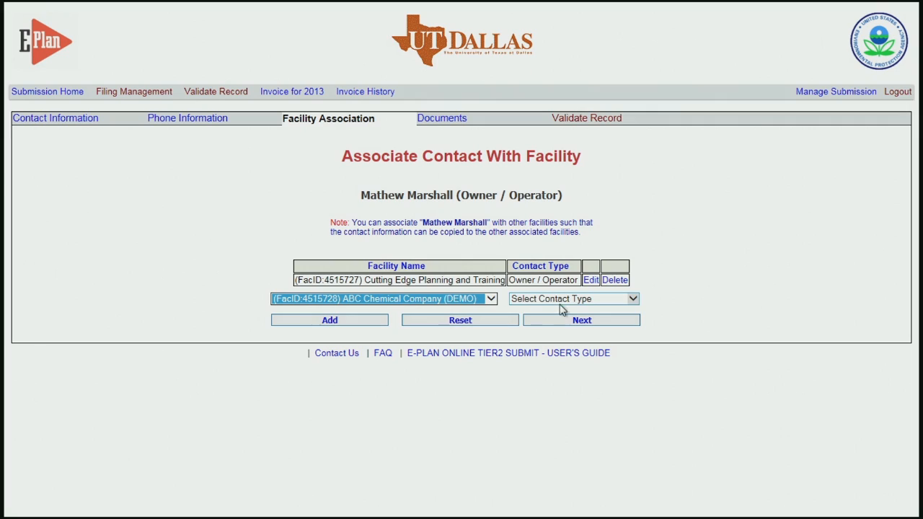
pyautogui.click(578, 298)
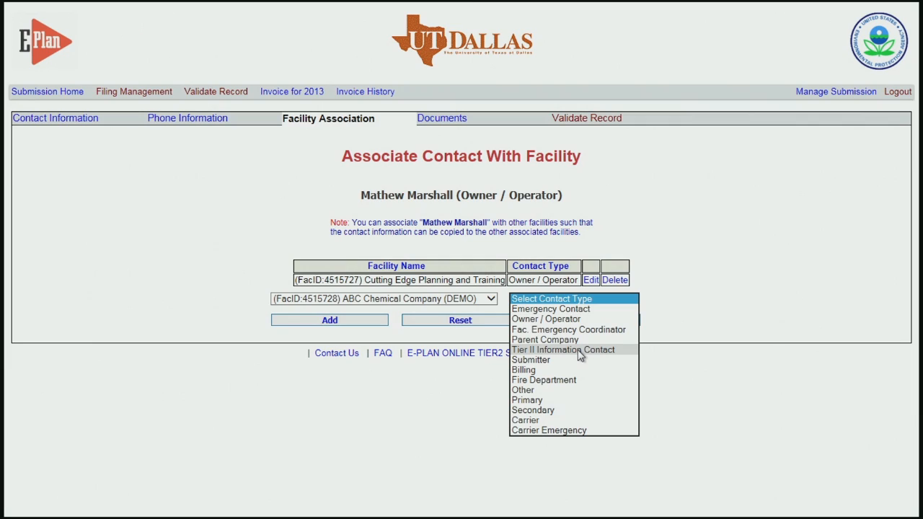
pyautogui.click(534, 391)
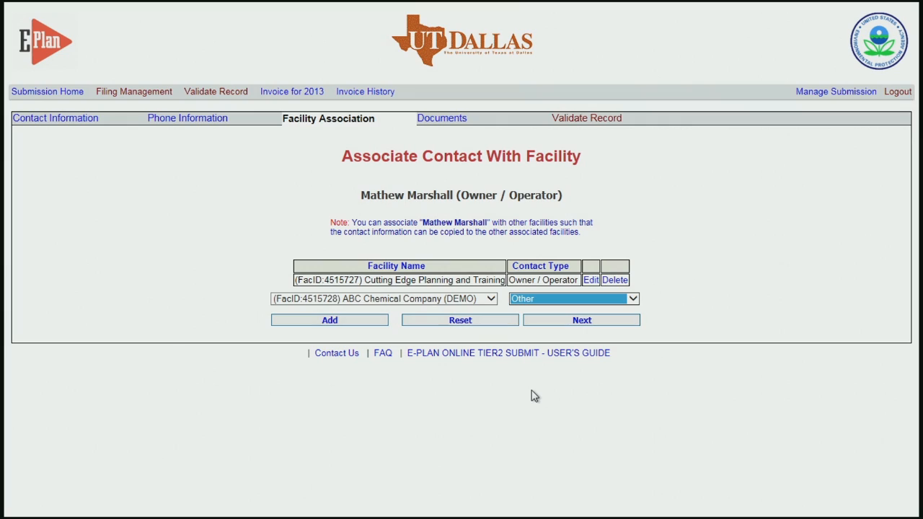
pyautogui.click(345, 321)
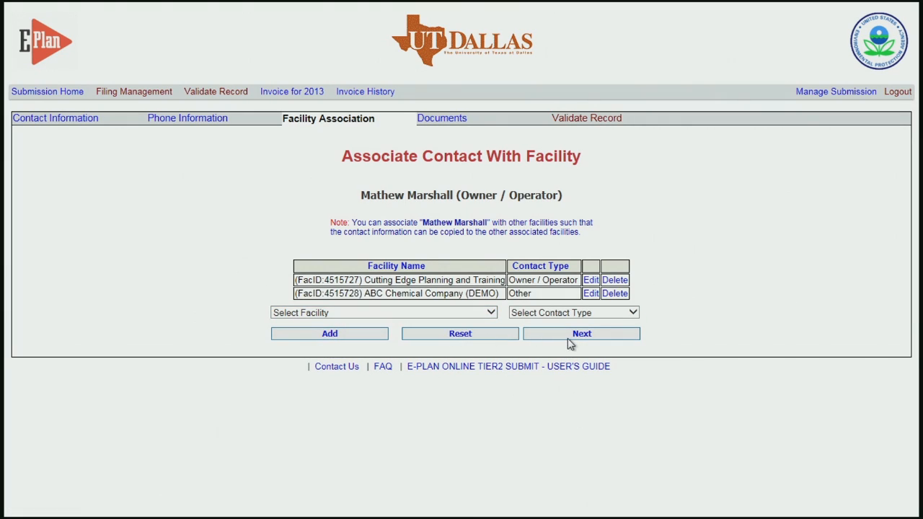
# Continue to Documents, then go back through Filing Management and scroll the facility list
pyautogui.click(568, 334)
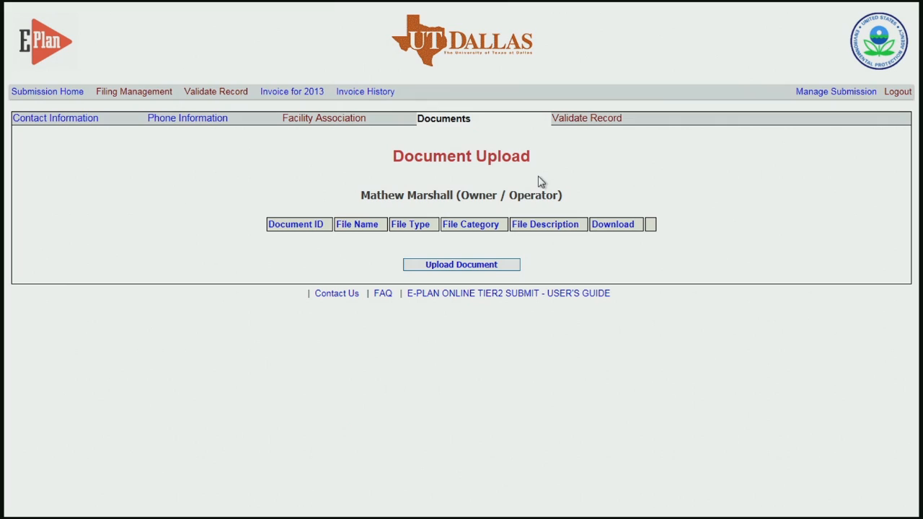
pyautogui.click(112, 96)
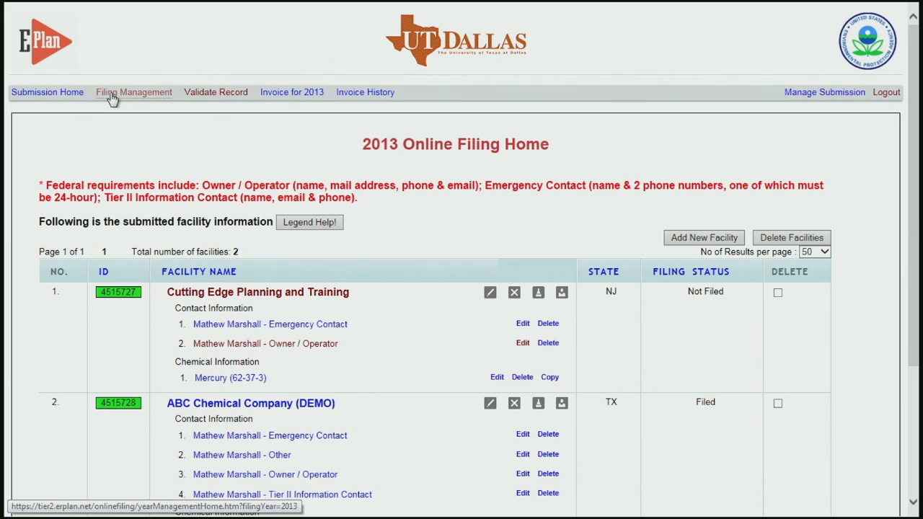
pyautogui.scroll(-1, 188, 251)
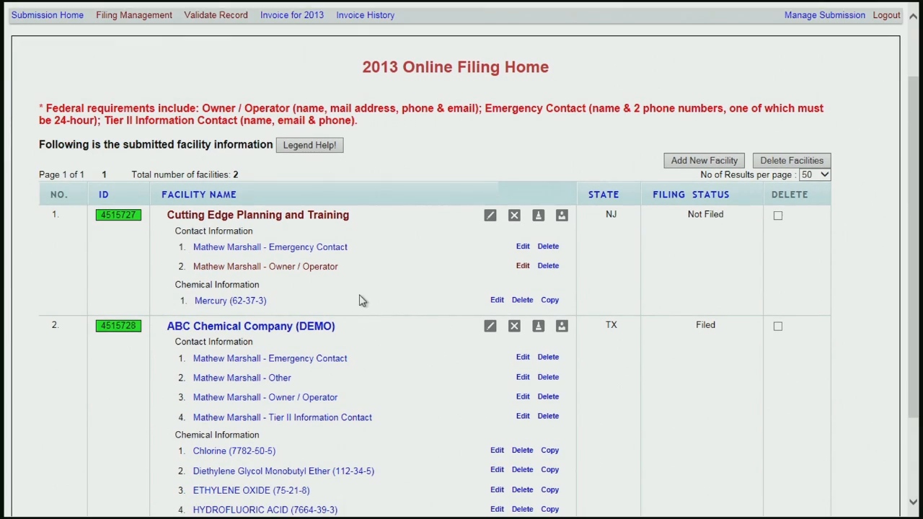
pyautogui.scroll(-1, 383, 291)
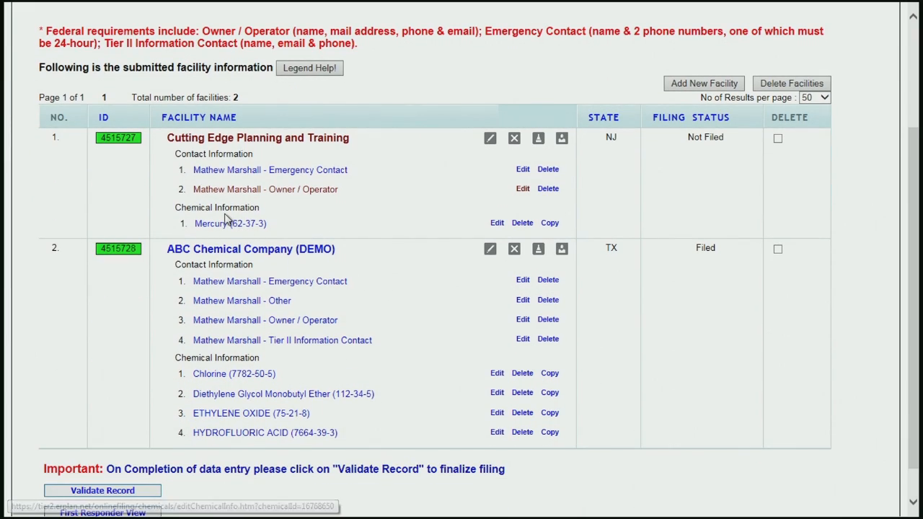
pyautogui.click(497, 225)
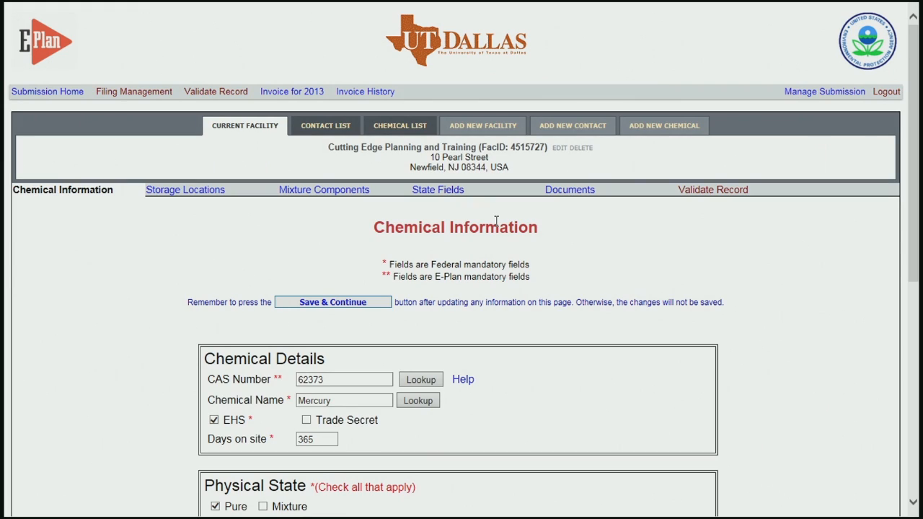
pyautogui.scroll(-1, 488, 258)
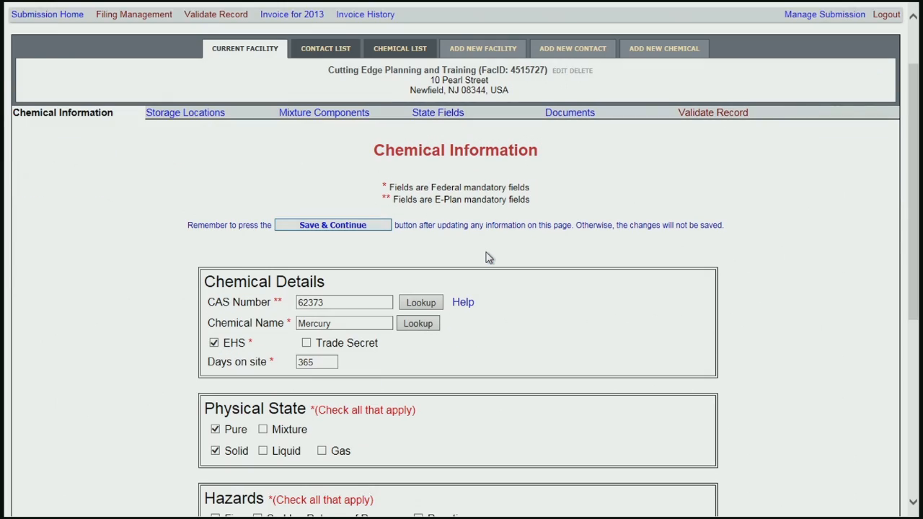
pyautogui.scroll(-1, 488, 258)
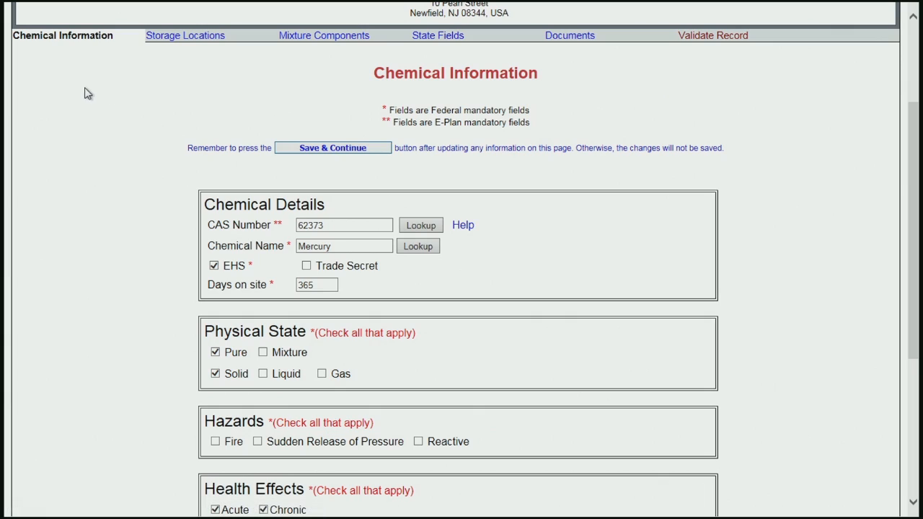
pyautogui.scroll(-1, 160, 175)
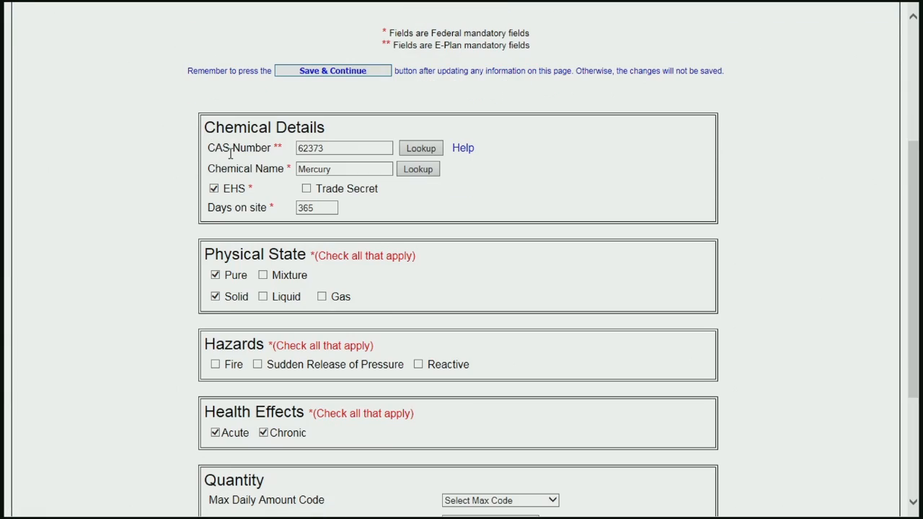
pyautogui.click(298, 147)
pyautogui.click(416, 151)
pyautogui.scroll(-2, 231, 259)
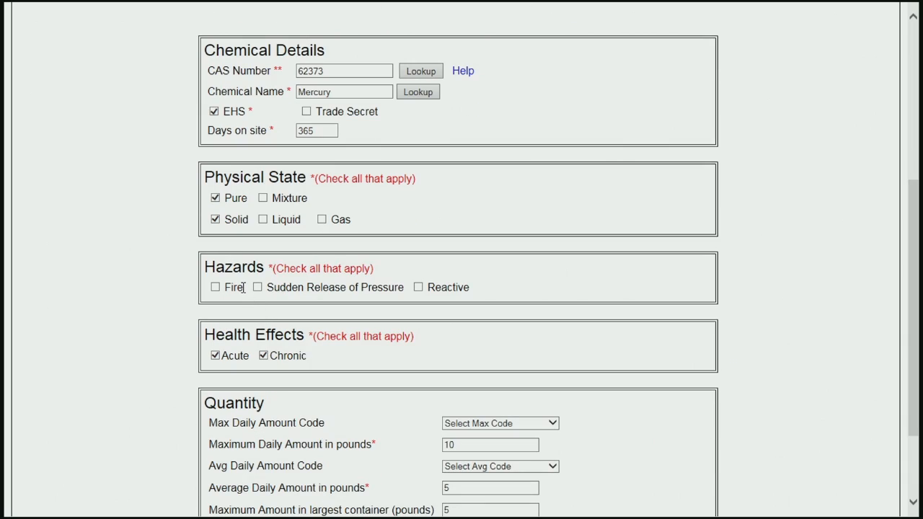
pyautogui.scroll(-2, 243, 287)
pyautogui.scroll(-1, 243, 293)
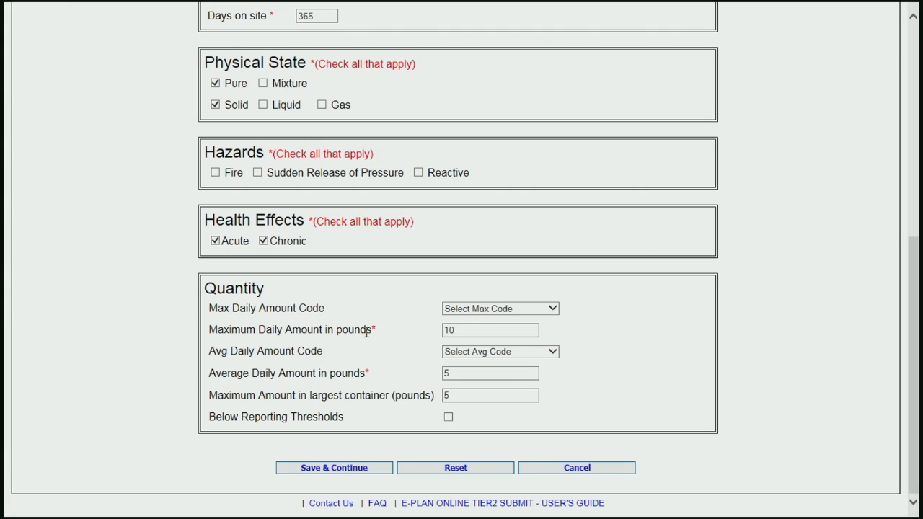
pyautogui.click(459, 332)
pyautogui.click(462, 394)
# Save Mercury's details and enter its Building A storage location, leaving storage, pressure and temperature types unchanged
pyautogui.click(338, 471)
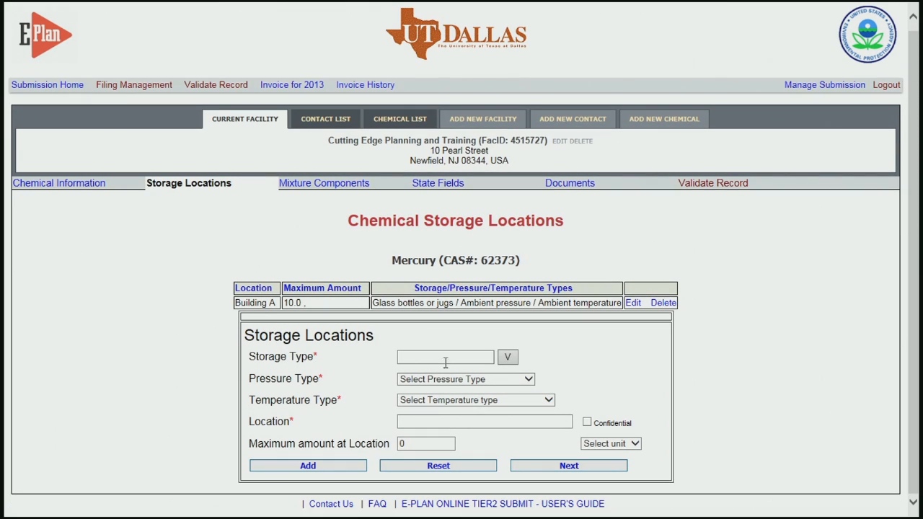
pyautogui.click(507, 360)
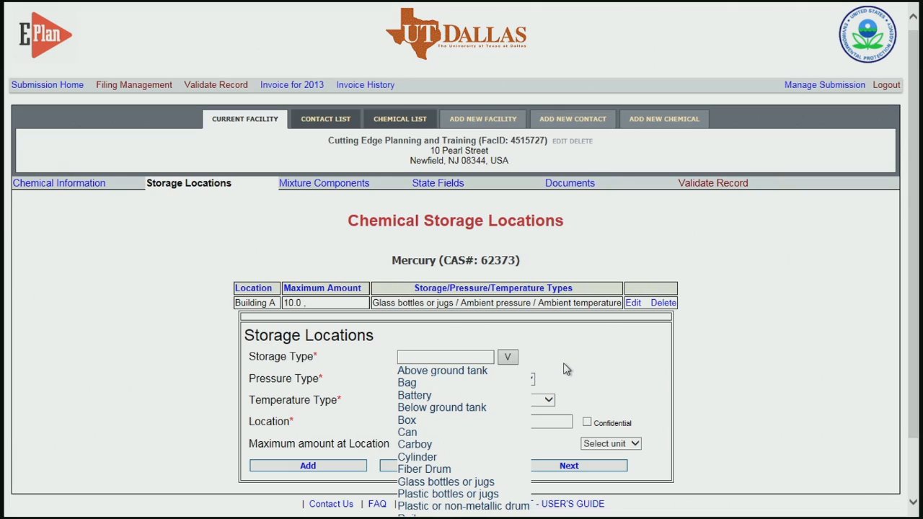
pyautogui.click(530, 373)
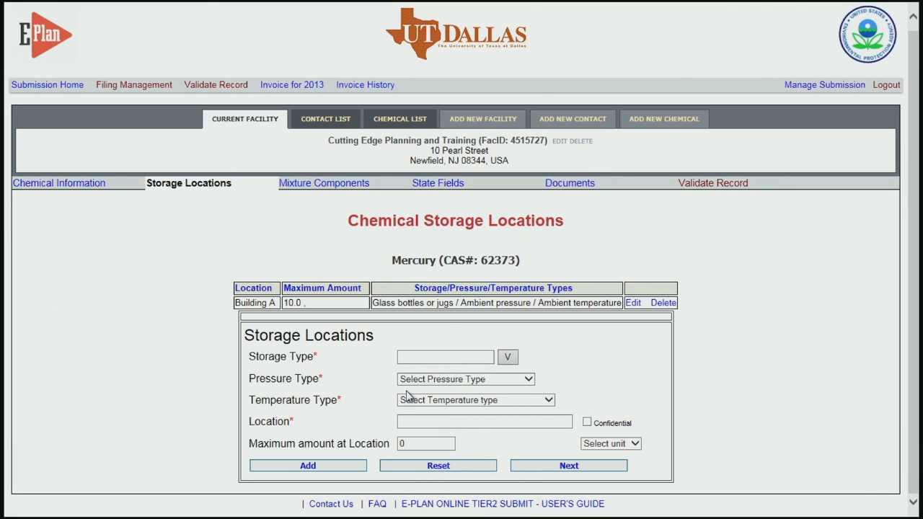
pyautogui.click(468, 382)
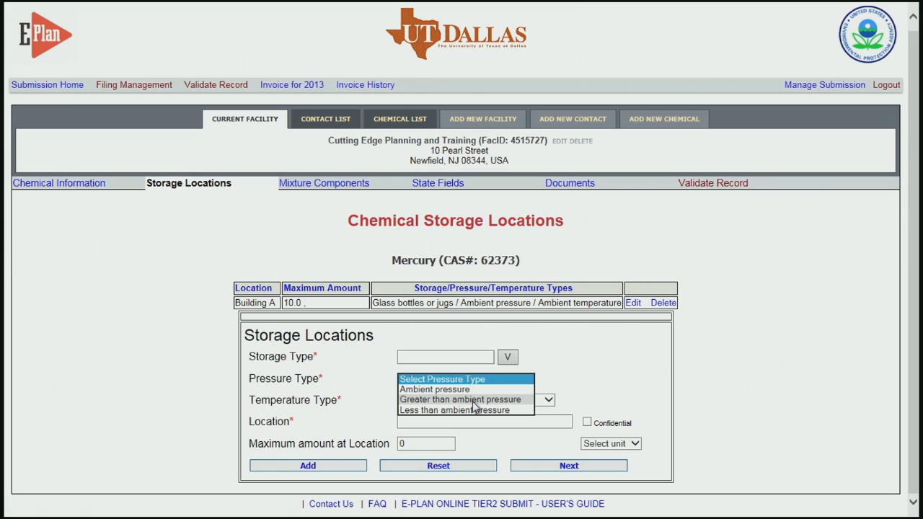
pyautogui.click(573, 383)
pyautogui.click(548, 401)
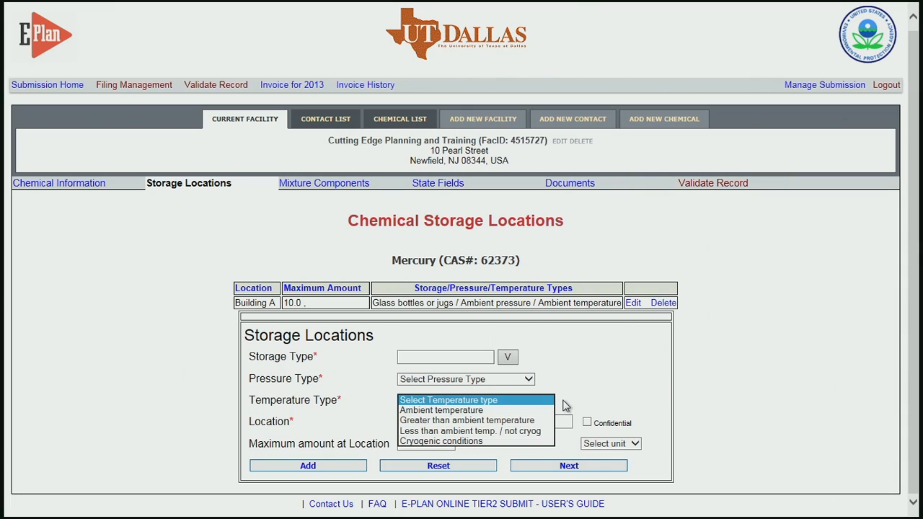
pyautogui.click(566, 406)
pyautogui.click(493, 425)
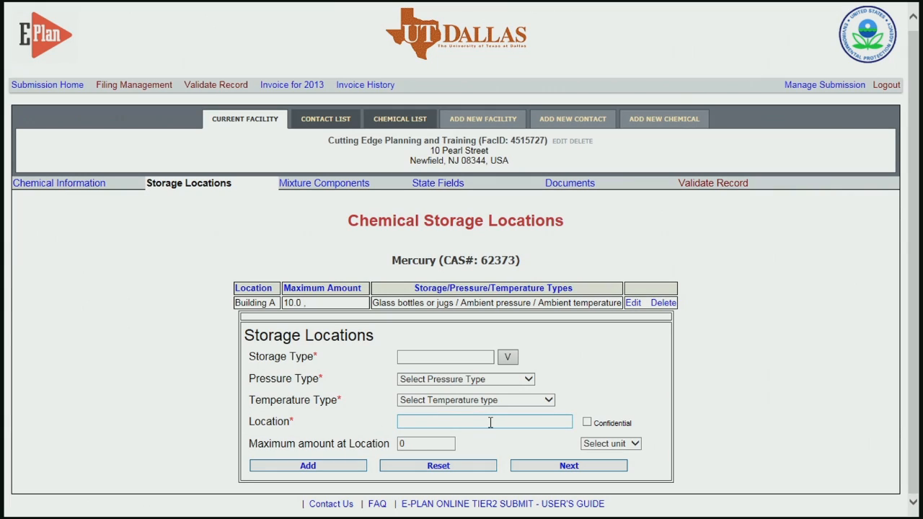
pyautogui.click(404, 443)
# Pass Mercury's storage locations and mixture components, adding no components, to reach its State Applicable Fields
pyautogui.click(569, 466)
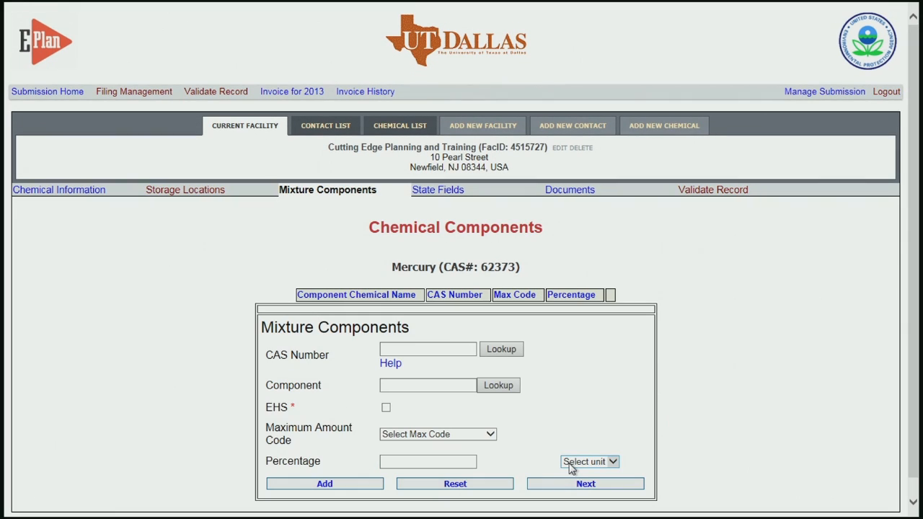
pyautogui.scroll(-1, 565, 397)
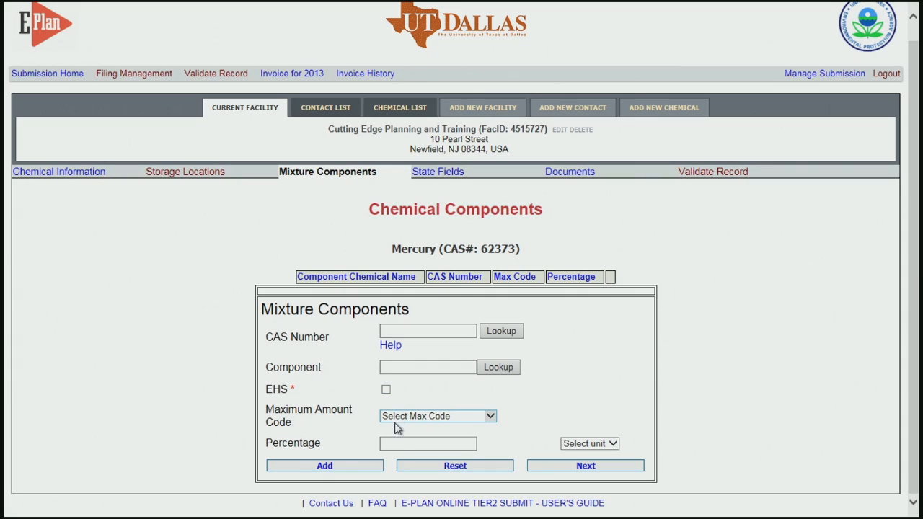
pyautogui.click(398, 444)
pyautogui.click(577, 466)
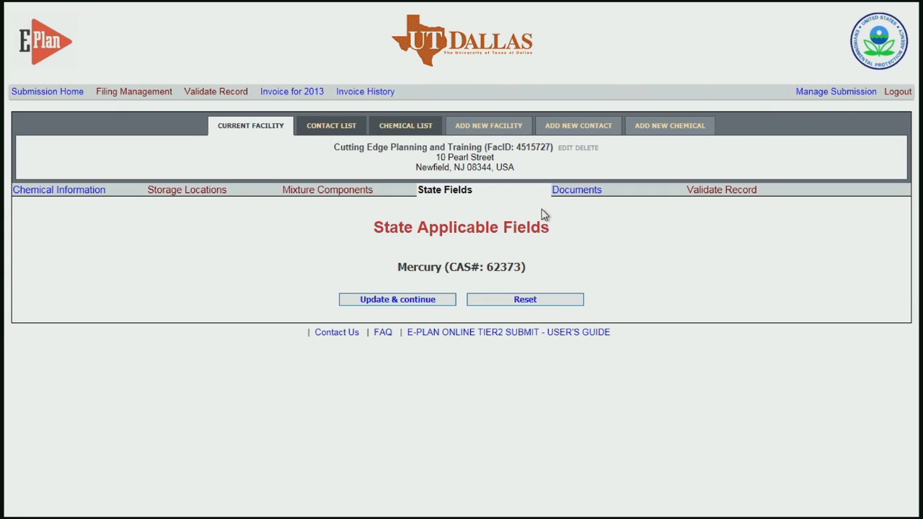
# Continue through Mercury's Documents page, then return to the 2013 Online Filing Home via Filing Management
pyautogui.click(425, 300)
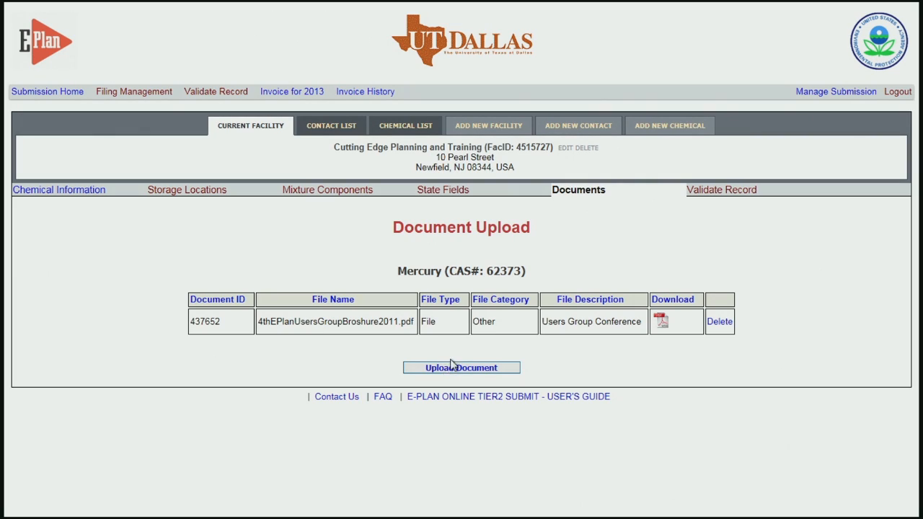
pyautogui.click(136, 94)
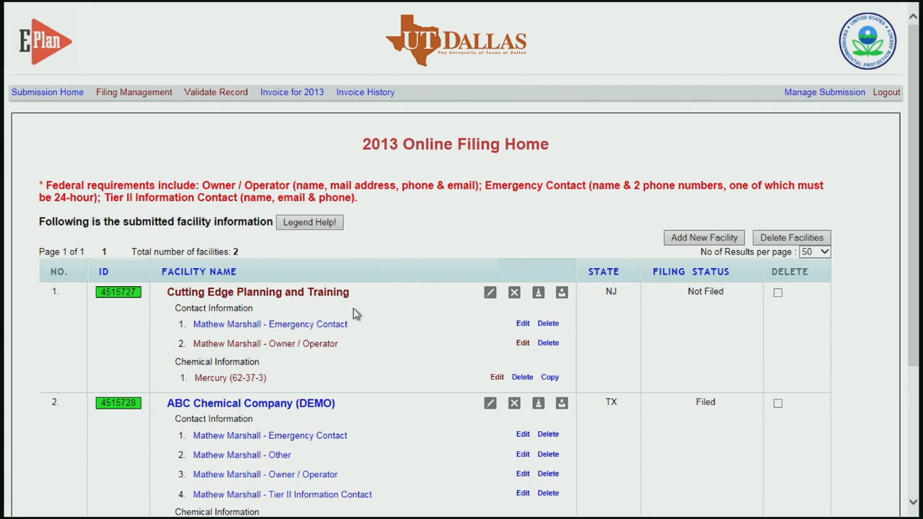
# Validate Cutting Edge Planning and Training's records, which flag a missing Tier II Information contact
pyautogui.click(302, 293)
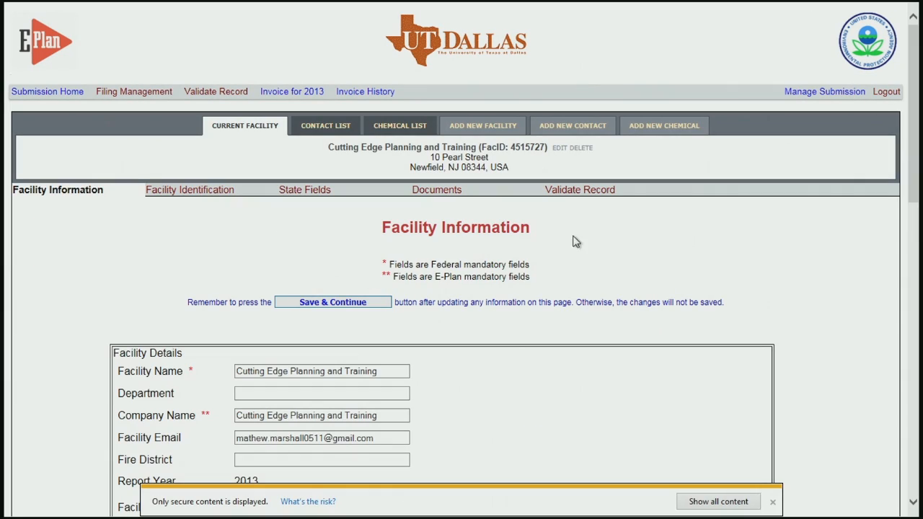
pyautogui.click(573, 194)
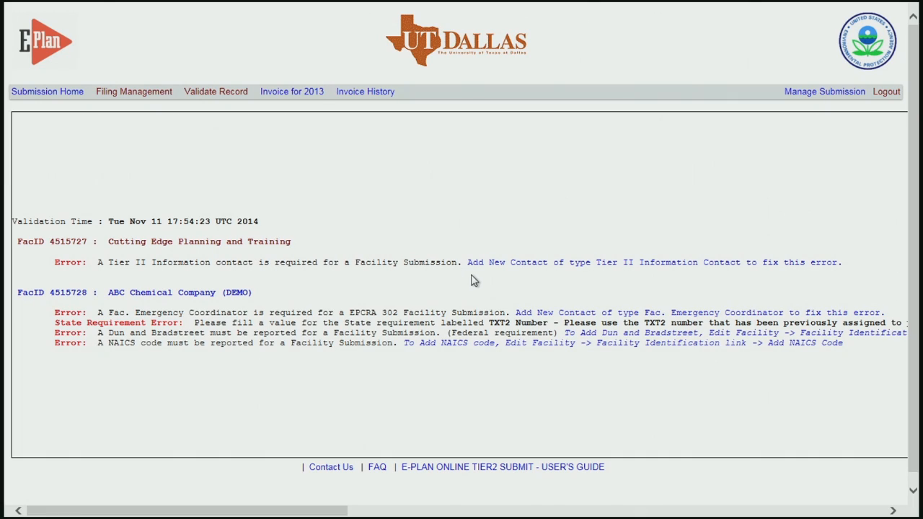
# Add and save a new Tier II Information Contact for Cutting Edge Planning and Training
pyautogui.click(606, 269)
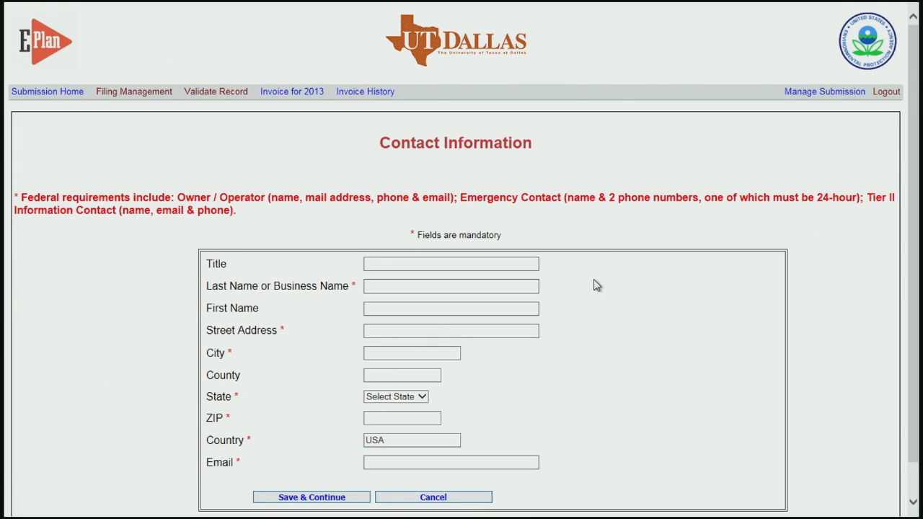
pyautogui.scroll(-1, 596, 286)
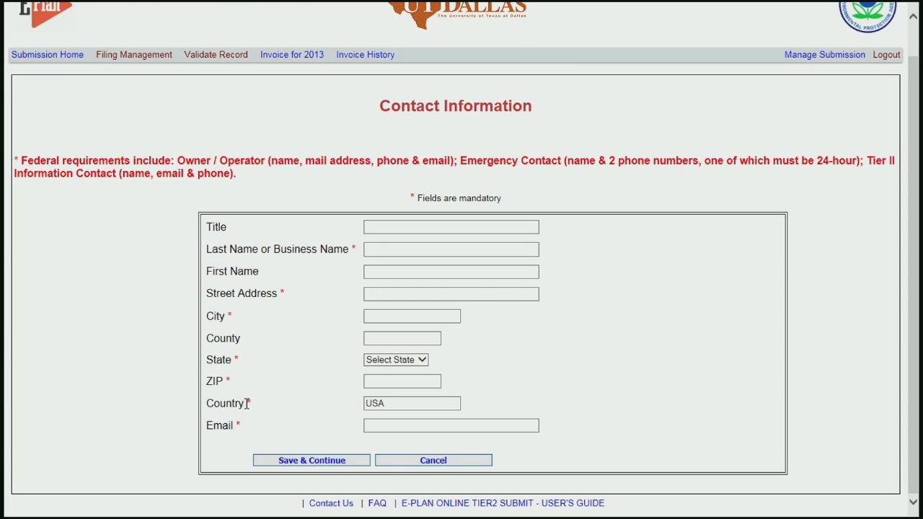
pyautogui.click(312, 461)
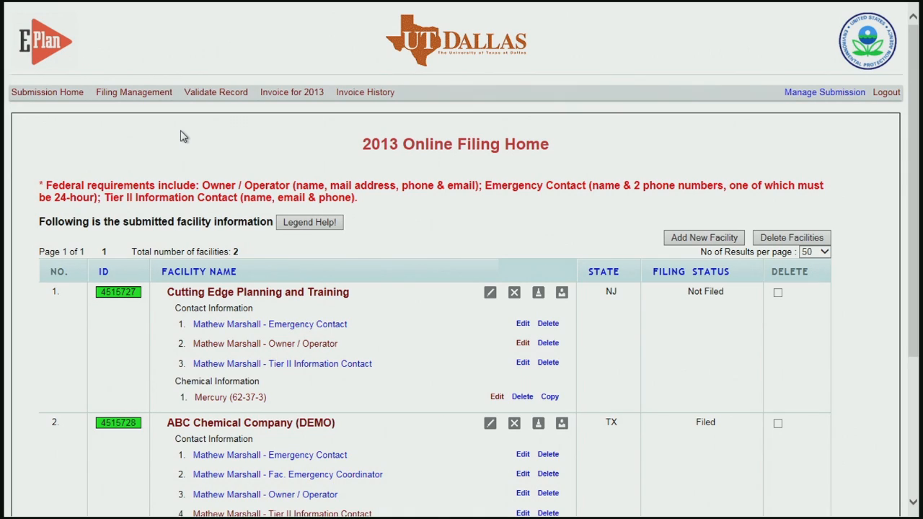
# Revalidate both facilities, start the upload to E-Plan, and mark facility 4515727 for submission
pyautogui.click(211, 94)
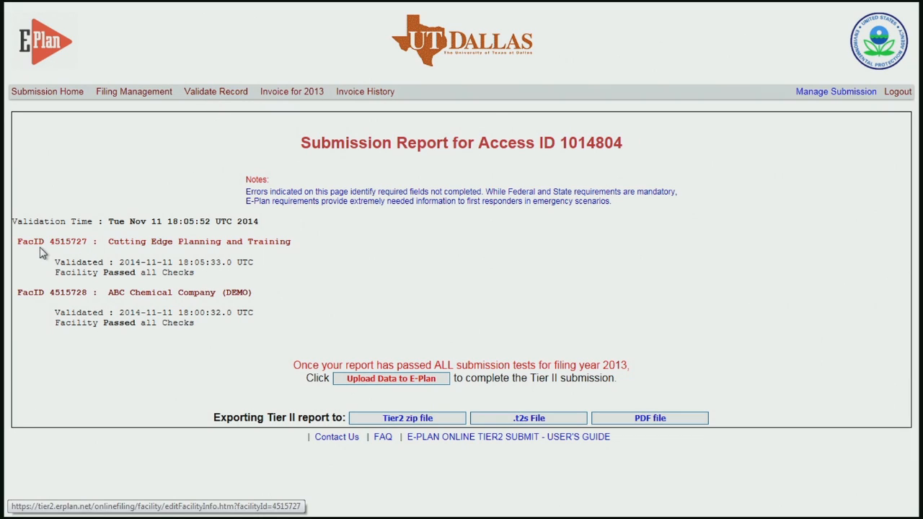
pyautogui.click(375, 383)
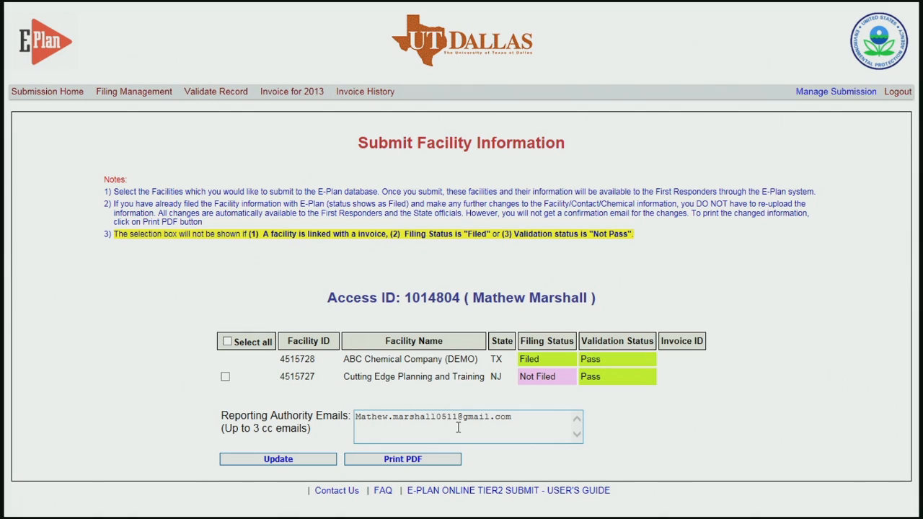
pyautogui.click(225, 377)
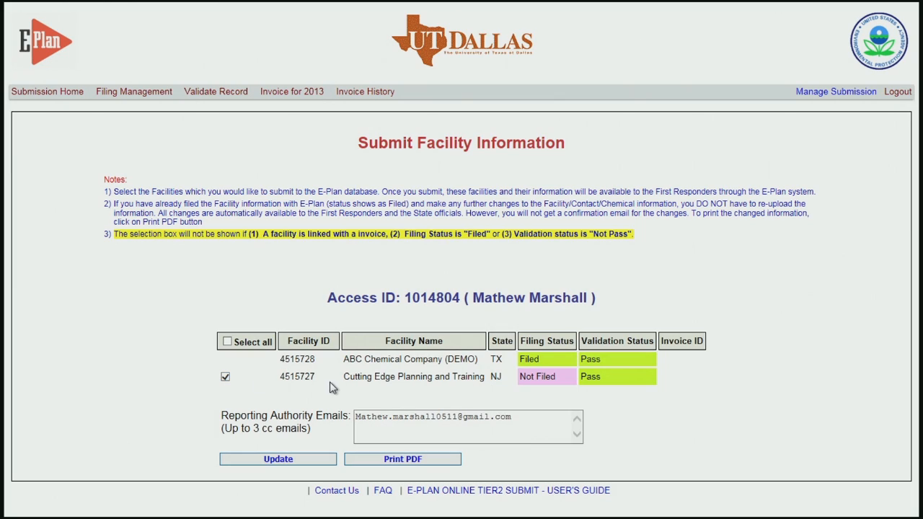
# Submit the marked facility and pay the $25.00 filing fee by Credit Card Payment
pyautogui.click(297, 461)
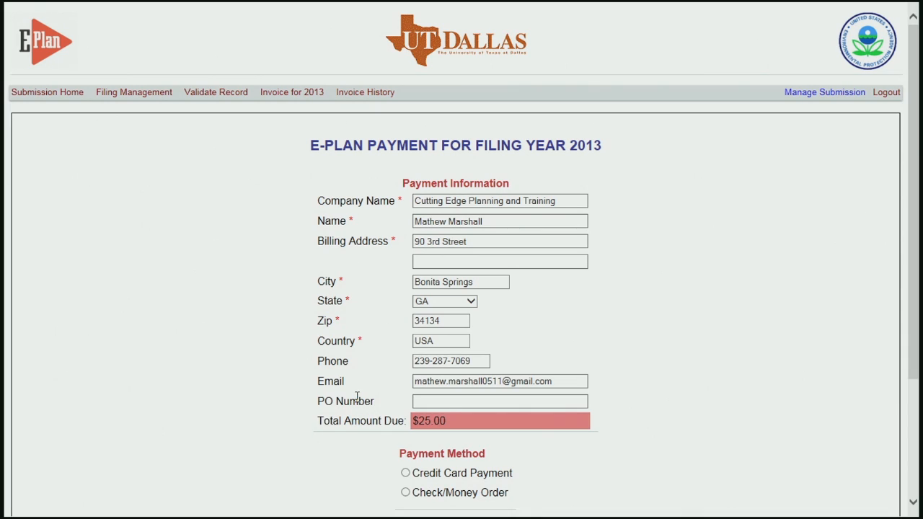
pyautogui.scroll(-3, 356, 400)
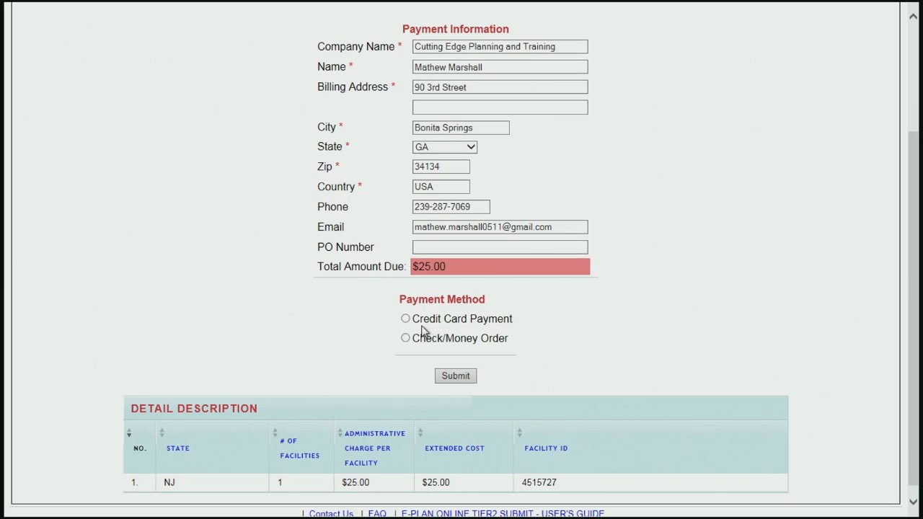
pyautogui.click(406, 320)
pyautogui.click(453, 380)
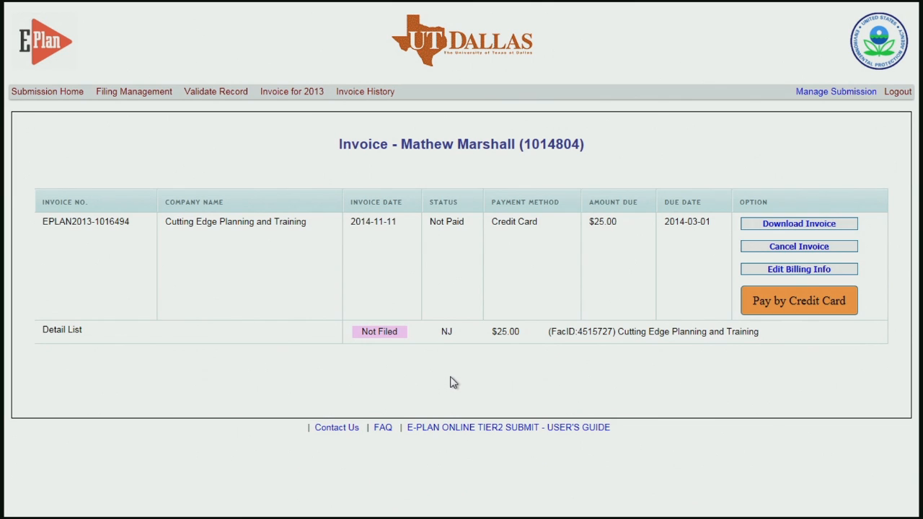